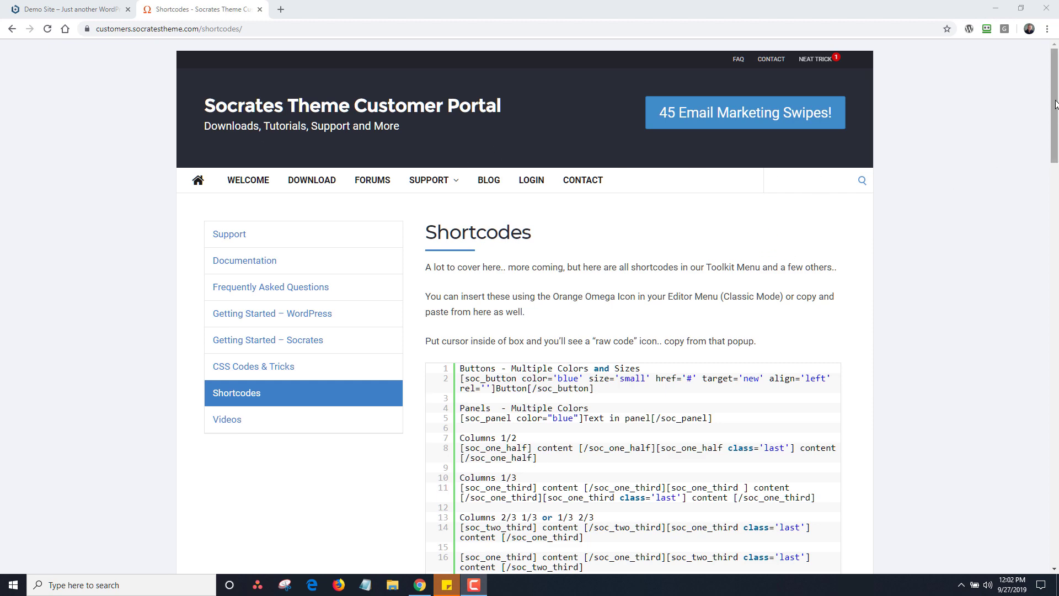
- Scroll the Shortcodes page down to the Div Elements soc_element example
{"action": "left_click_drag", "start_coordinate": [1055, 104], "coordinate": [1040, 369]}
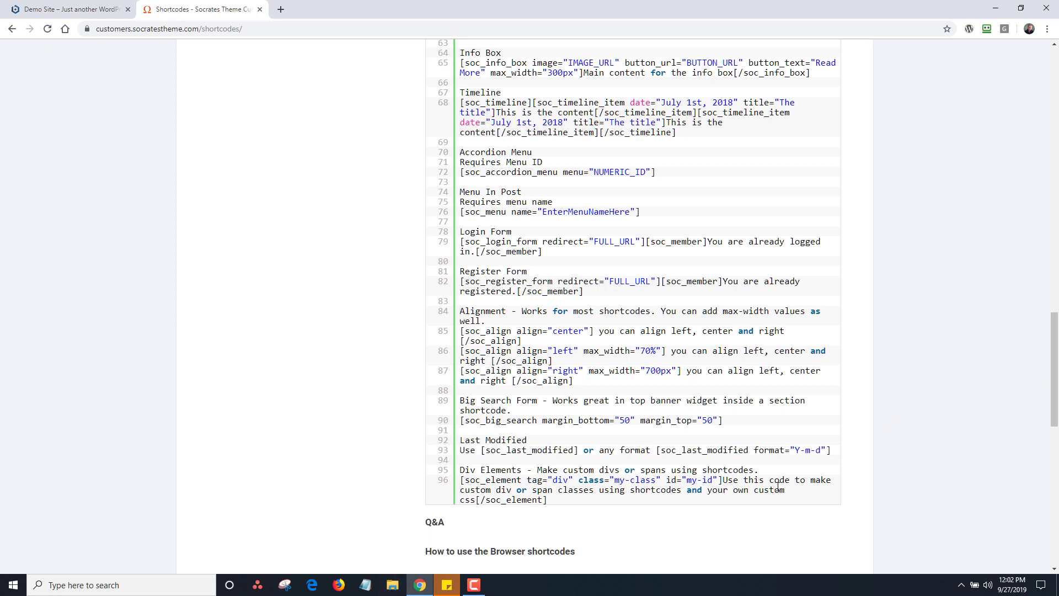
- On the Demo Site, start a new page using the Full Width template
{"action": "left_click", "coordinate": [95, 16]}
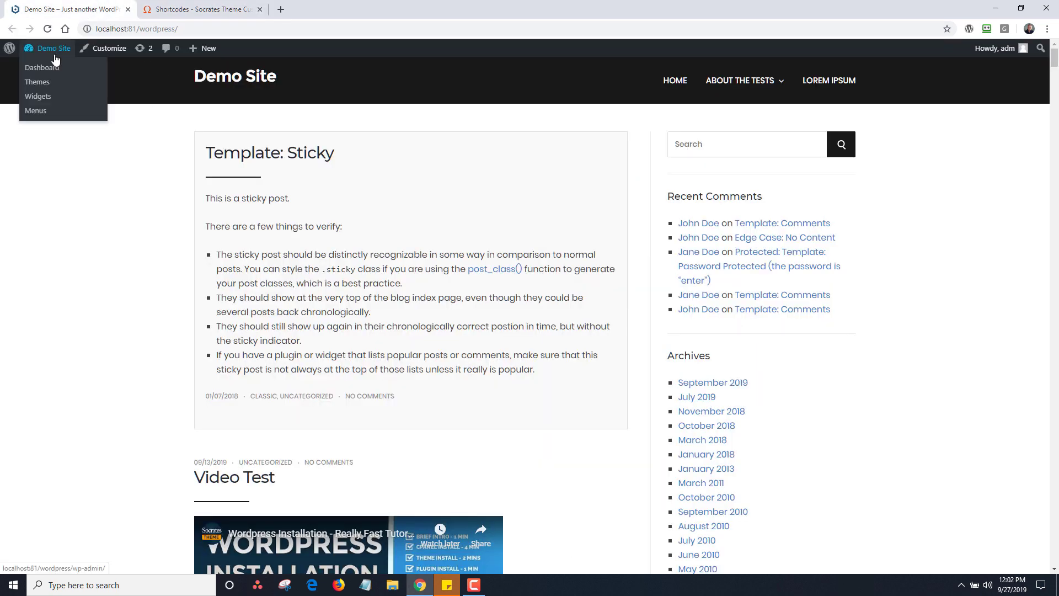
{"action": "mouse_move", "coordinate": [193, 50]}
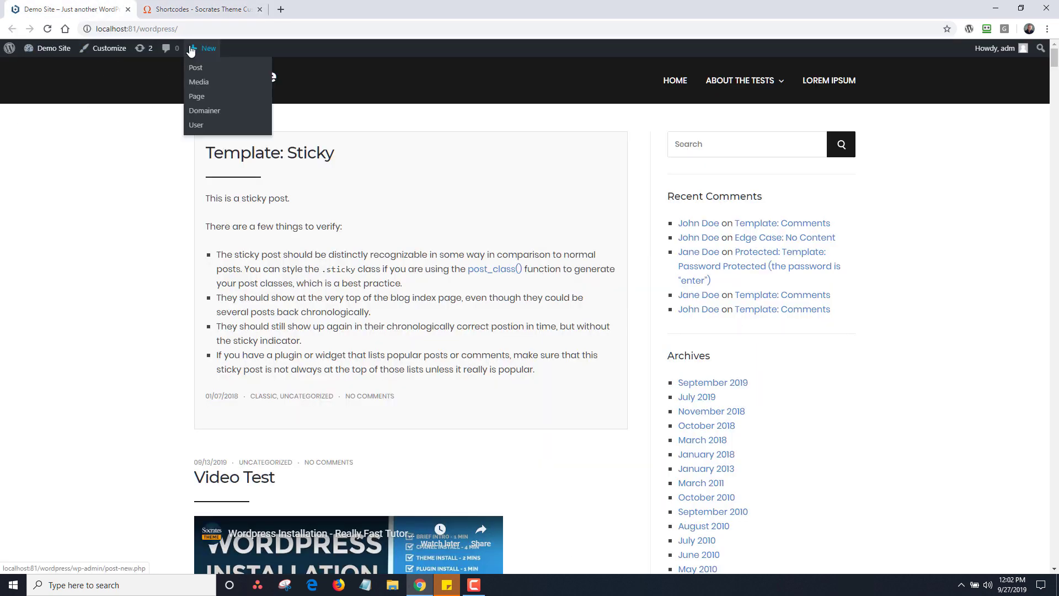
{"action": "left_click", "coordinate": [197, 97]}
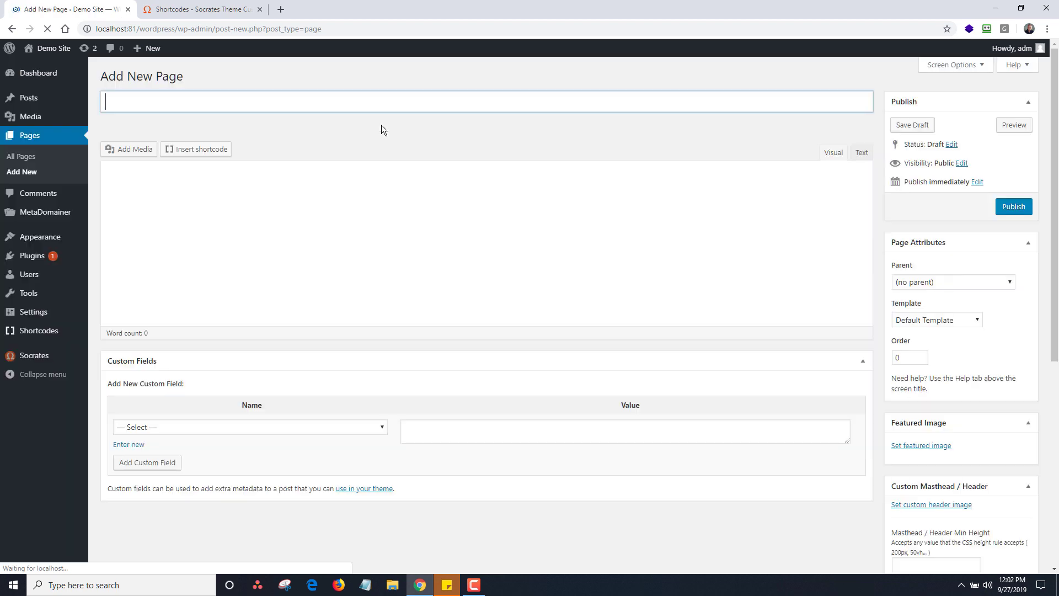
{"action": "left_click", "coordinate": [922, 319]}
{"action": "left_click", "coordinate": [929, 344]}
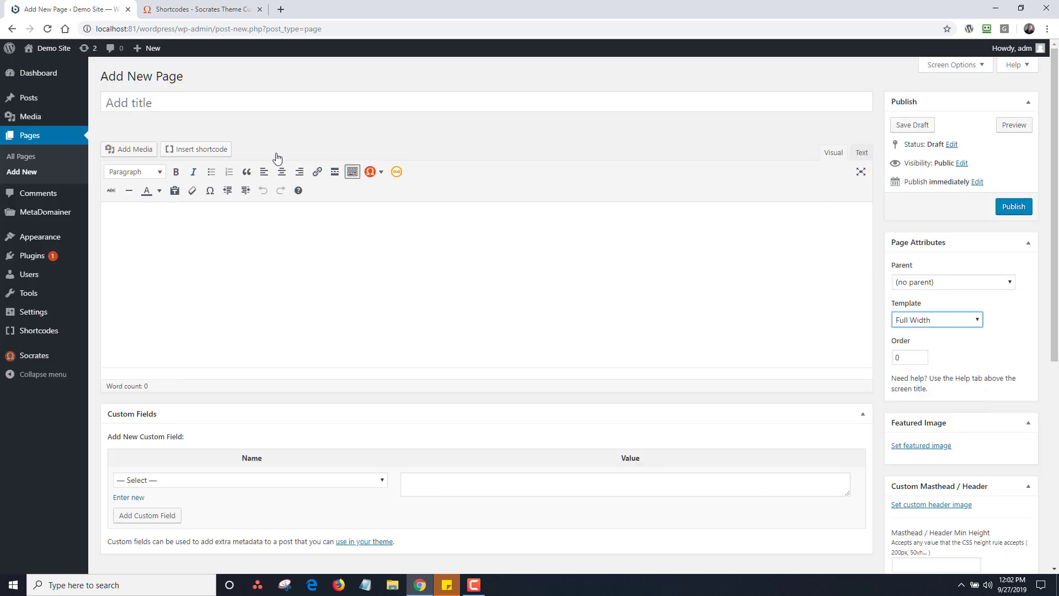
- Begin entering the page title 'Div Test', fixing the typo
{"action": "left_click", "coordinate": [171, 100]}
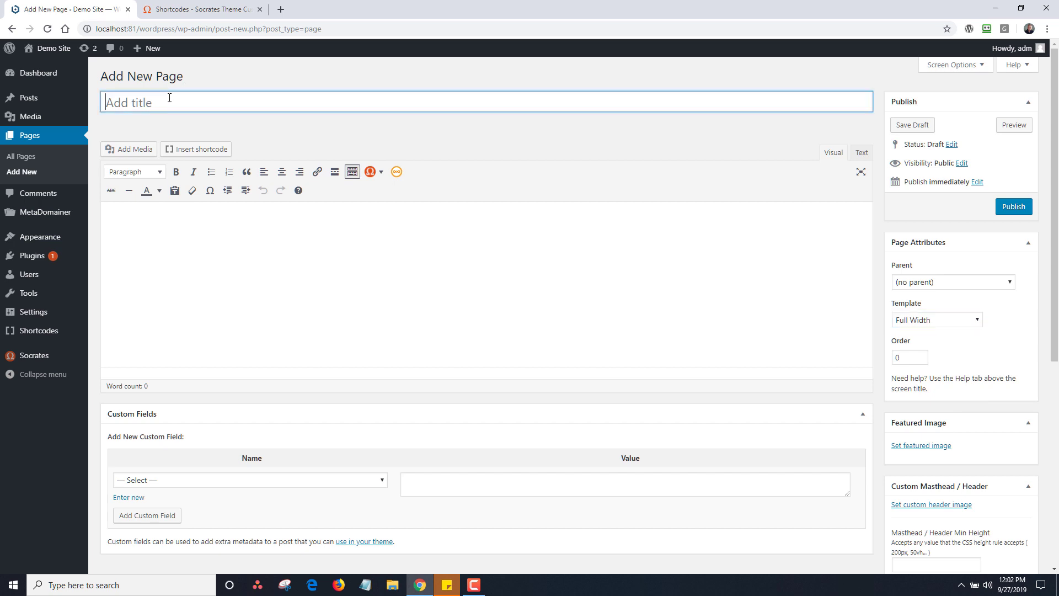
{"action": "type", "text": "Div Tets"}
{"action": "key", "text": "BackSpace"}
- Finish the 'Div Test' title and insert the Socrates Div Elements shortcode into the body
{"action": "type", "text": "st"}
{"action": "left_click", "coordinate": [335, 263]}
{"action": "left_click", "coordinate": [379, 174]}
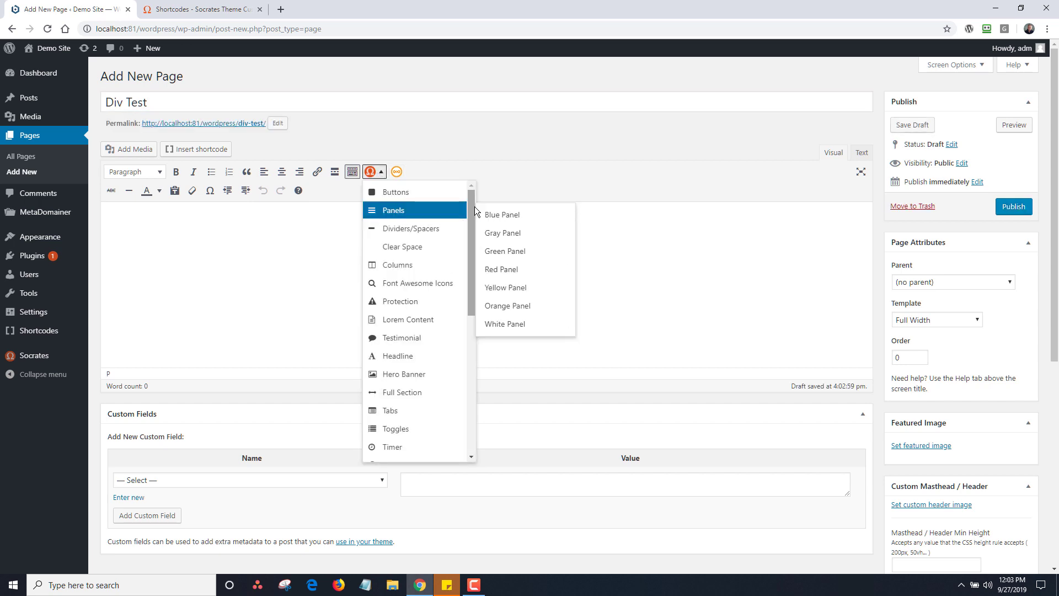
{"action": "scroll", "coordinate": [458, 364], "scroll_direction": "down", "scroll_amount": 5}
{"action": "left_click", "coordinate": [437, 449]}
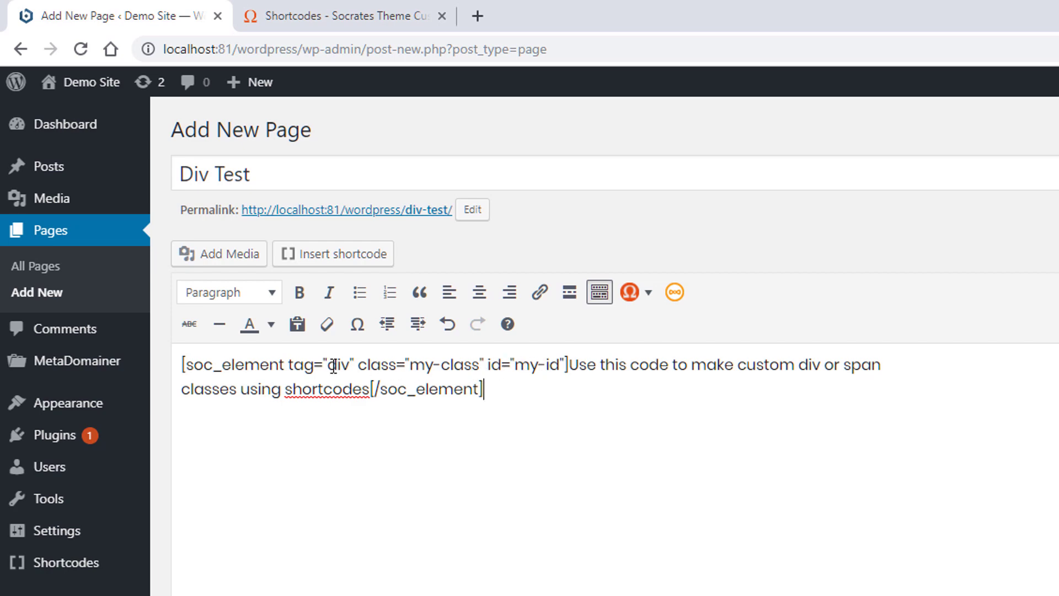
- Copy the div shortcode and paste a copy below with its tag changed to span
{"action": "left_click_drag", "start_coordinate": [532, 398], "coordinate": [149, 375]}
{"action": "key", "text": "ctrl+c"}
{"action": "left_click", "coordinate": [493, 397]}
{"action": "key", "text": "Return"}
{"action": "key", "text": "Return"}
{"action": "key", "text": "ctrl+v"}
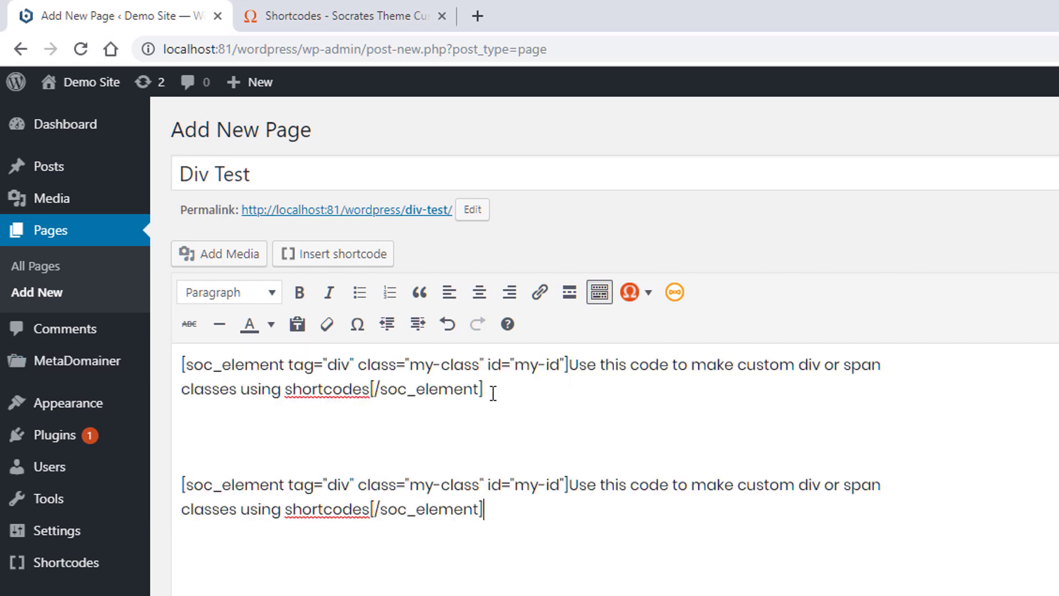
{"action": "left_click", "coordinate": [352, 484]}
{"action": "key", "text": "BackSpace"}
{"action": "key", "text": "BackSpace"}
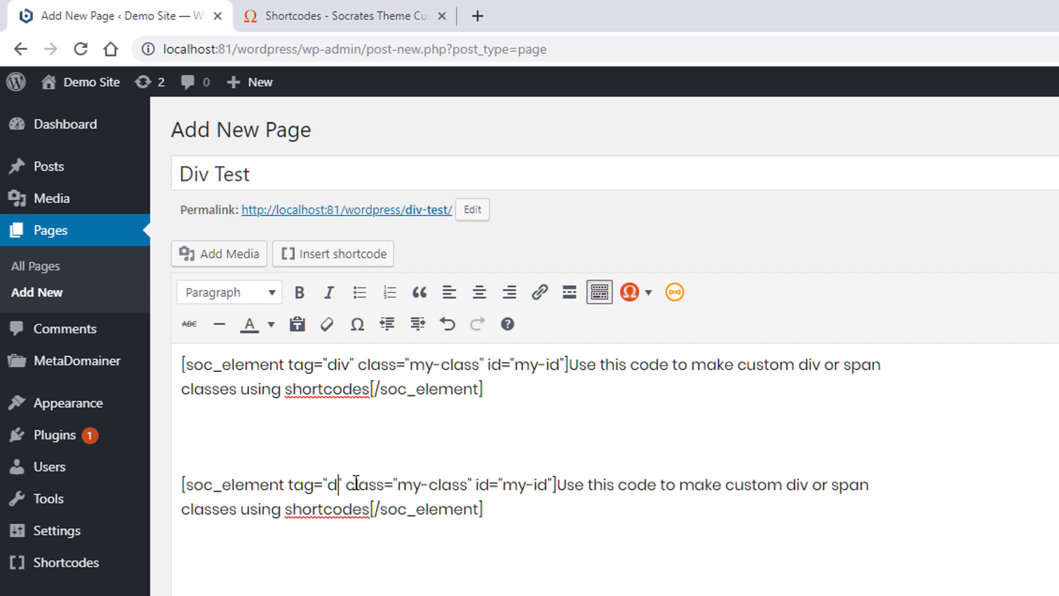
{"action": "key", "text": "BackSpace"}
{"action": "type", "text": "span"}
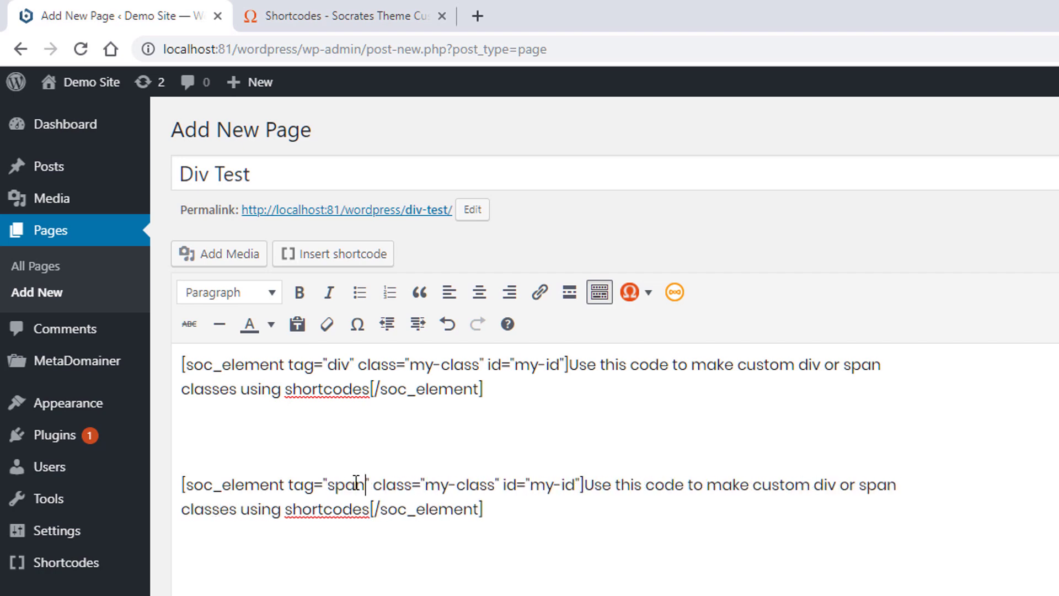
- Paste a third copy below with its tag changed to h1
{"action": "left_click", "coordinate": [547, 519]}
{"action": "key", "text": "Return"}
{"action": "key", "text": "ctrl+v"}
{"action": "left_click", "coordinate": [341, 595]}
{"action": "key", "text": "BackSpace"}
{"action": "key", "text": "BackSpace"}
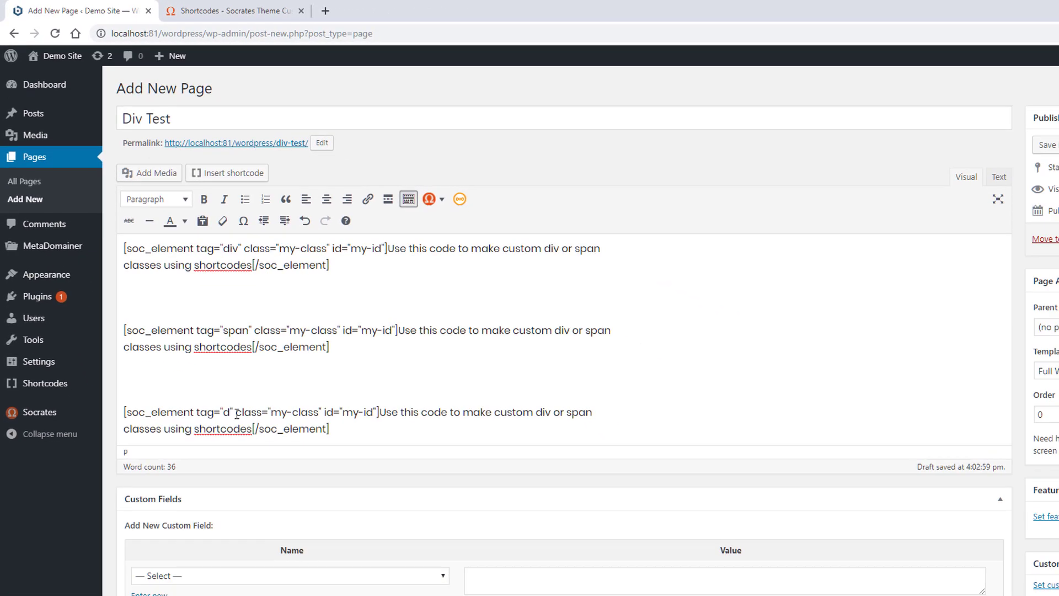
{"action": "key", "text": "BackSpace"}
{"action": "type", "text": "h1"}
- Paste a fourth copy with tag p and publish the Div Test page
{"action": "left_click", "coordinate": [334, 429]}
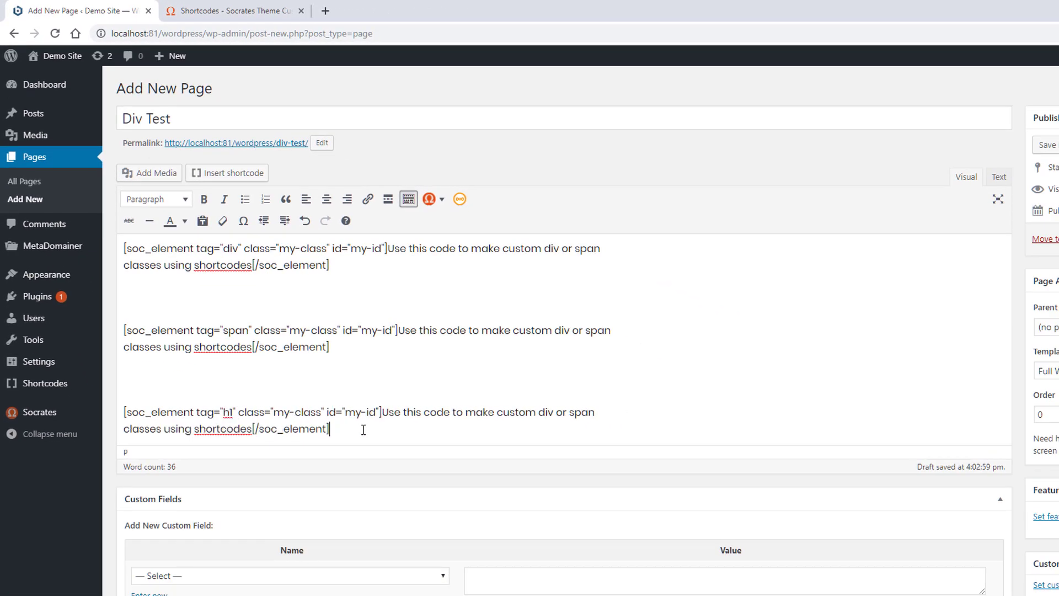
{"action": "key", "text": "Return"}
{"action": "key", "text": "ctrl+v"}
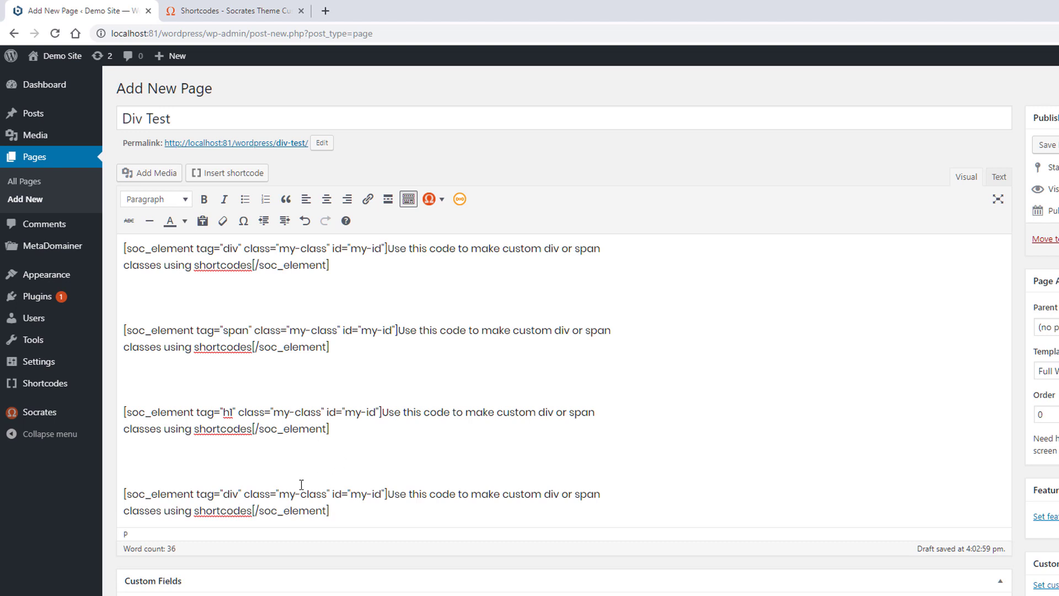
{"action": "left_click", "coordinate": [238, 495]}
{"action": "key", "text": "BackSpace"}
{"action": "key", "text": "BackSpace"}
{"action": "key", "text": "BackSpace"}
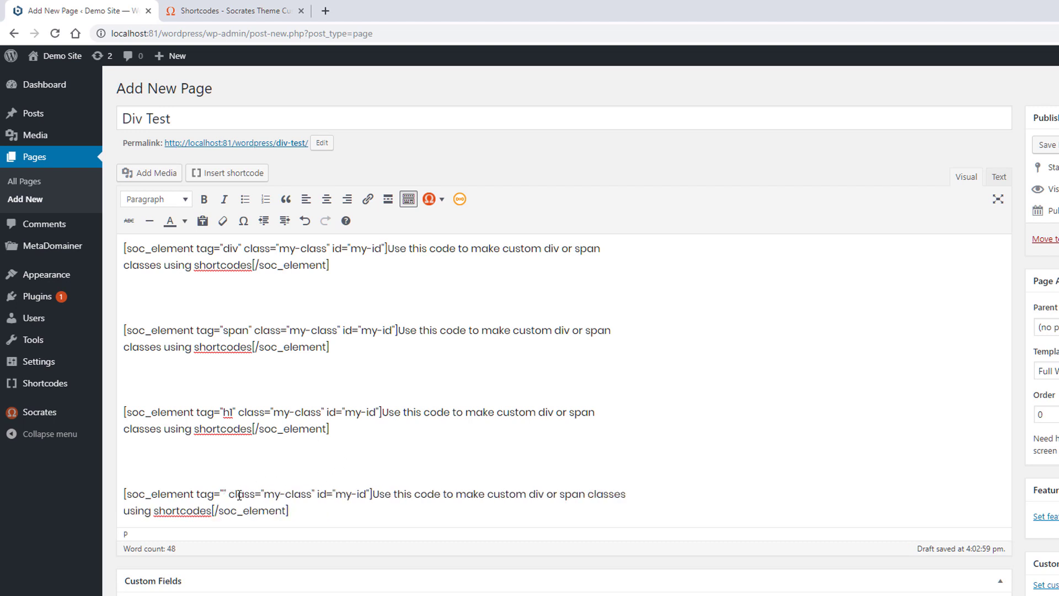
{"action": "type", "text": "p"}
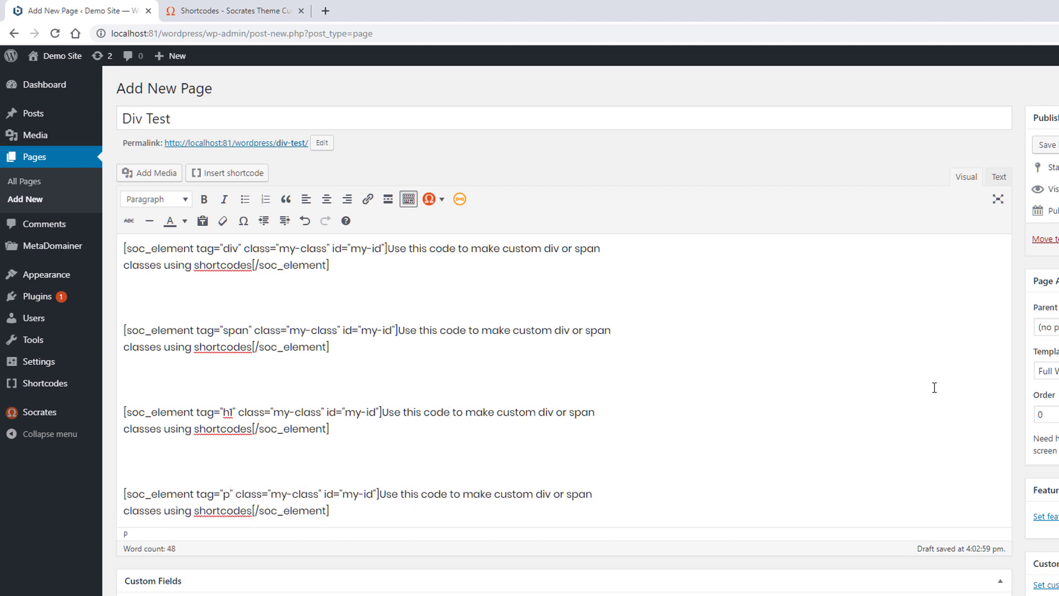
{"action": "left_click", "coordinate": [1057, 239]}
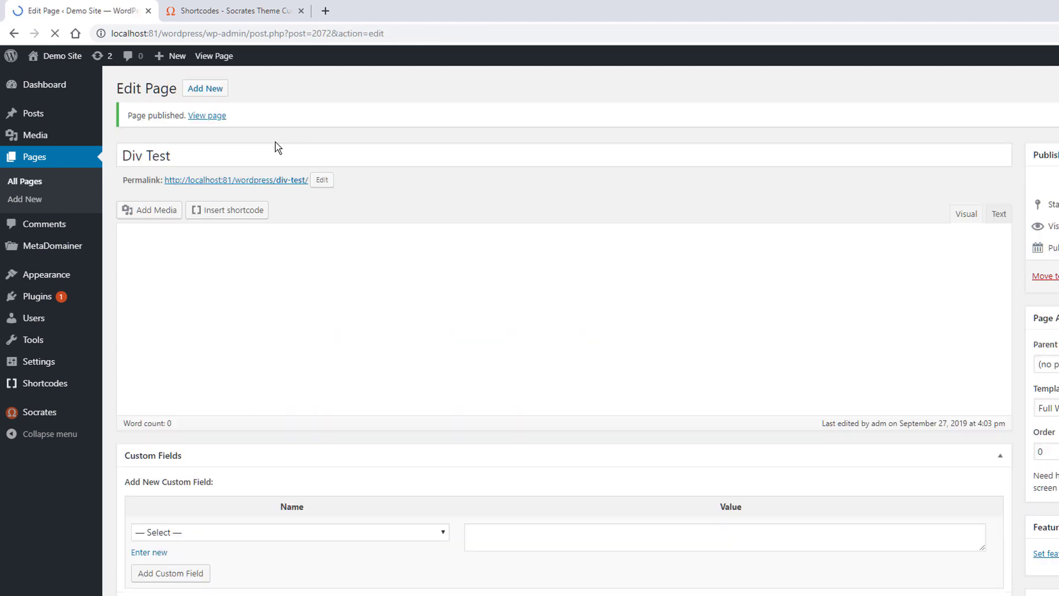
- View the published Div Test page and inspect its generated HTML
{"action": "left_click", "coordinate": [267, 182]}
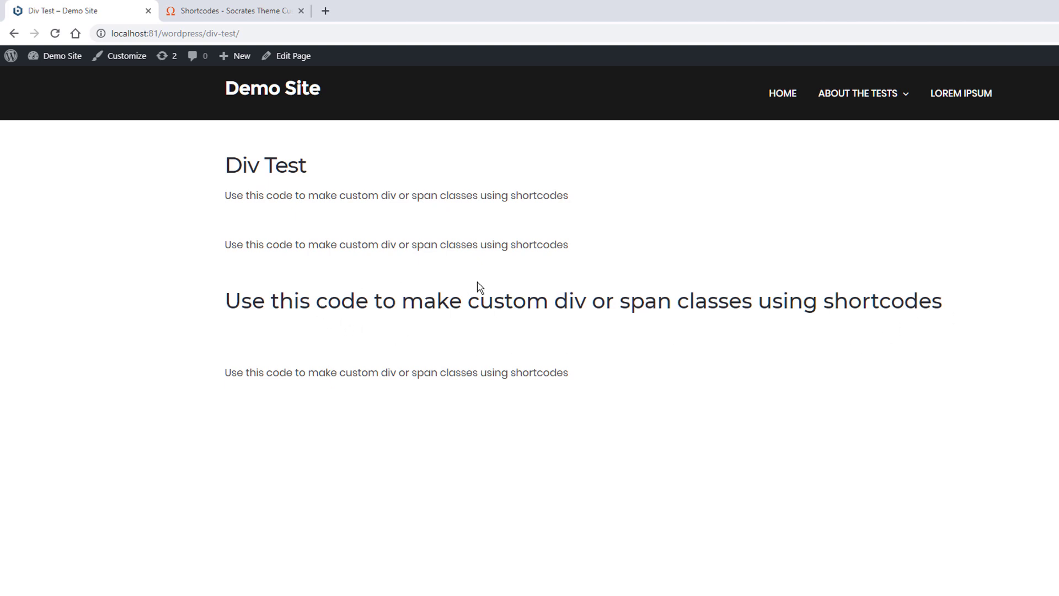
{"action": "right_click", "coordinate": [322, 313]}
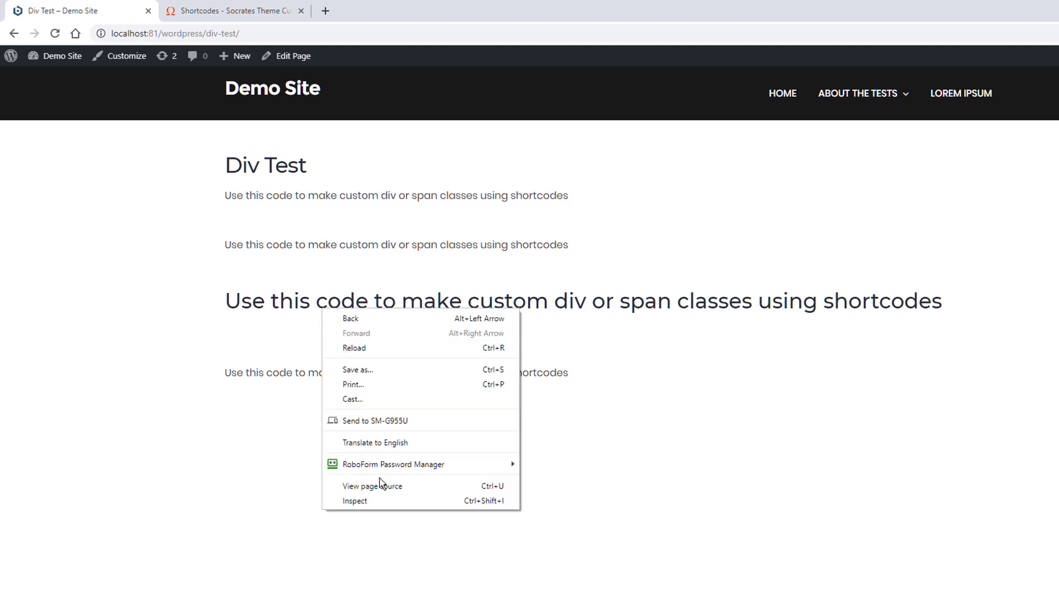
{"action": "left_click", "coordinate": [374, 501]}
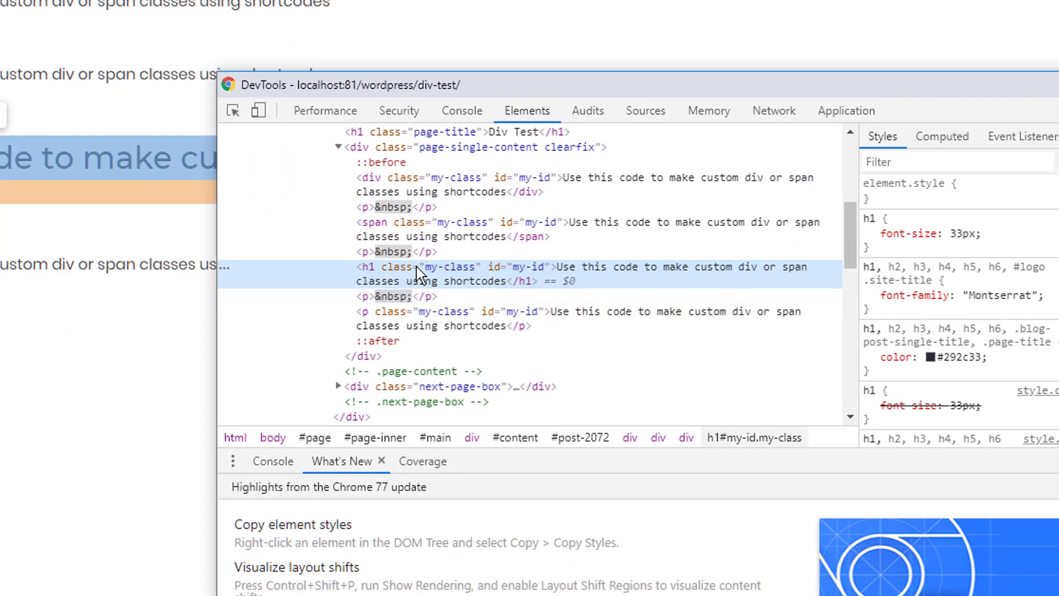
{"action": "mouse_move", "coordinate": [571, 279]}
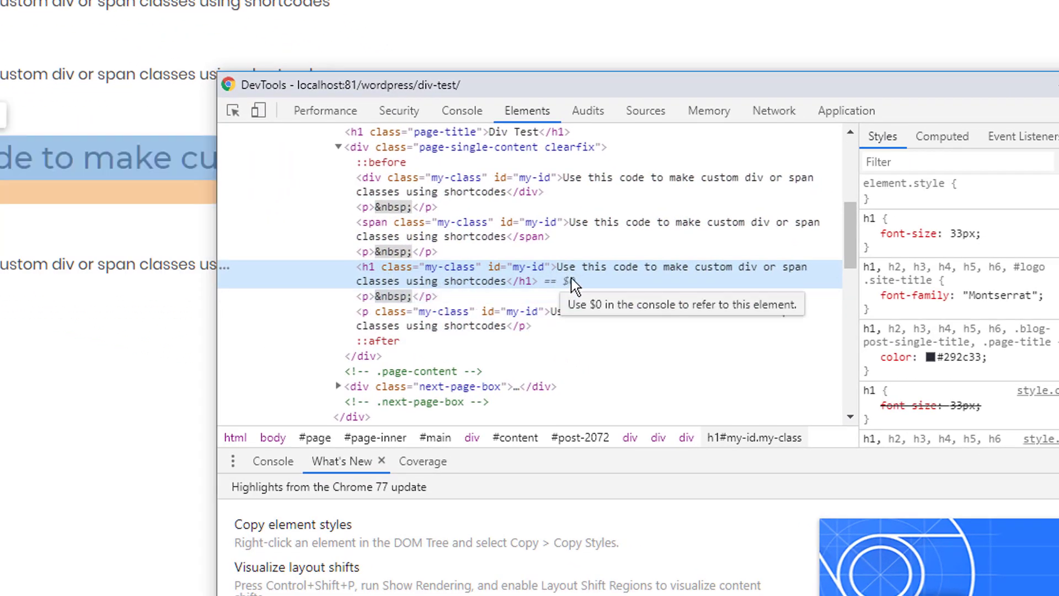
{"action": "left_click", "coordinate": [131, 281]}
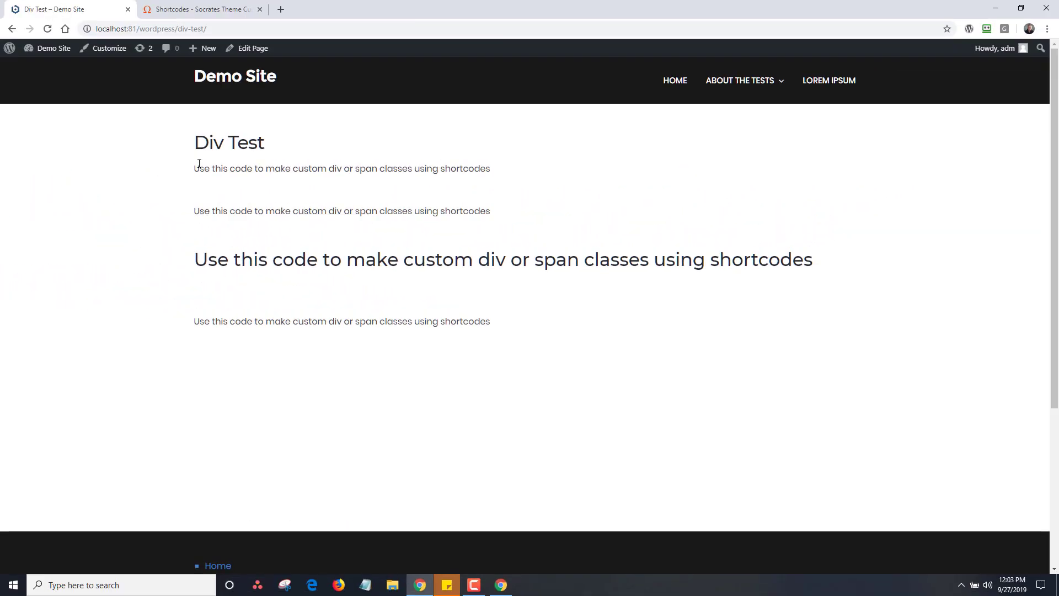
- Inspect the span line's HTML, then open the Customizer for the page
{"action": "right_click", "coordinate": [208, 210]}
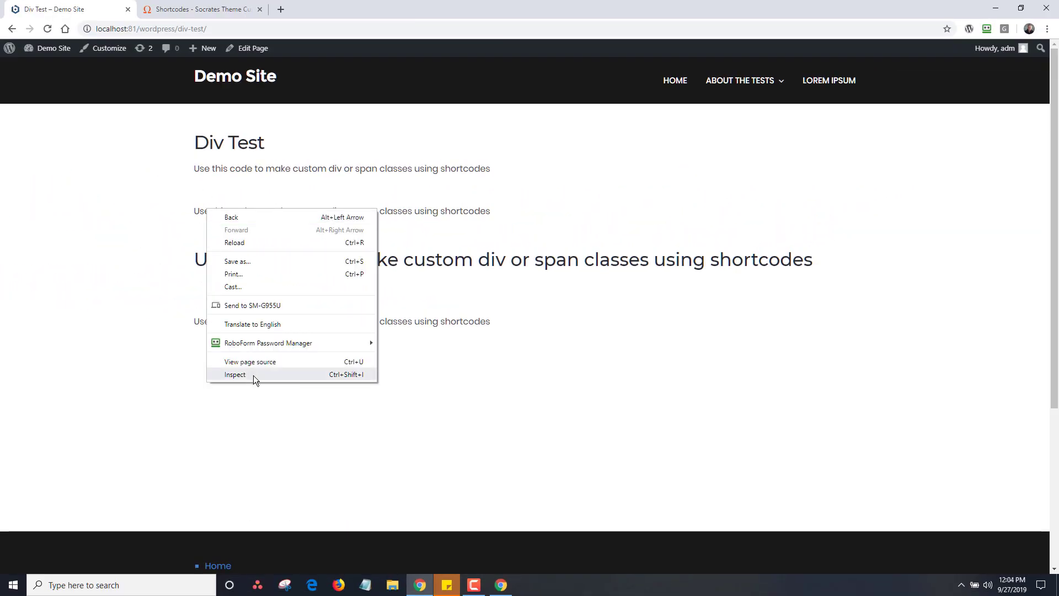
{"action": "left_click", "coordinate": [253, 375]}
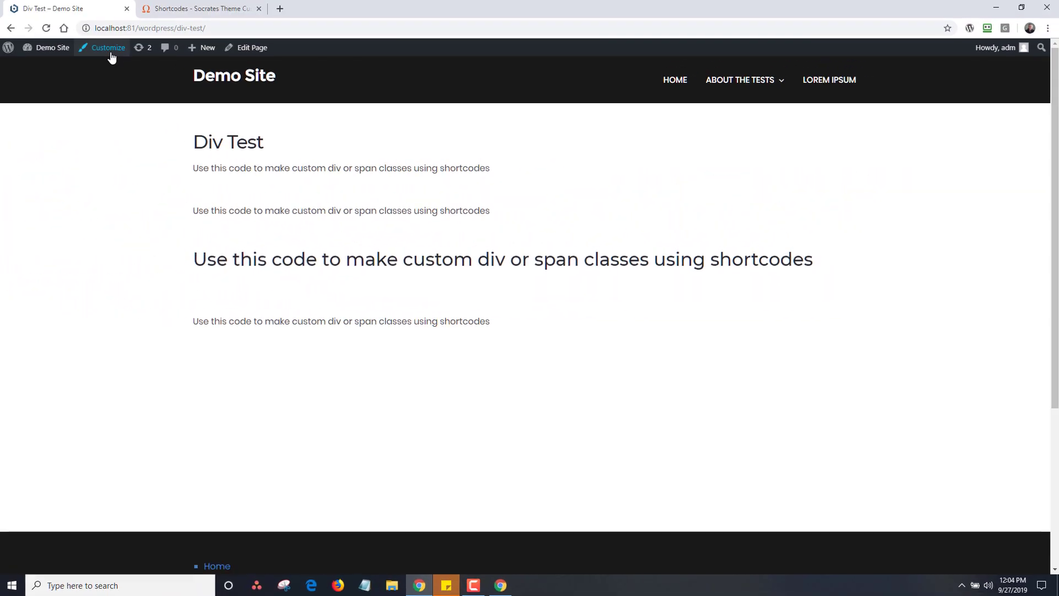
{"action": "left_click", "coordinate": [105, 48]}
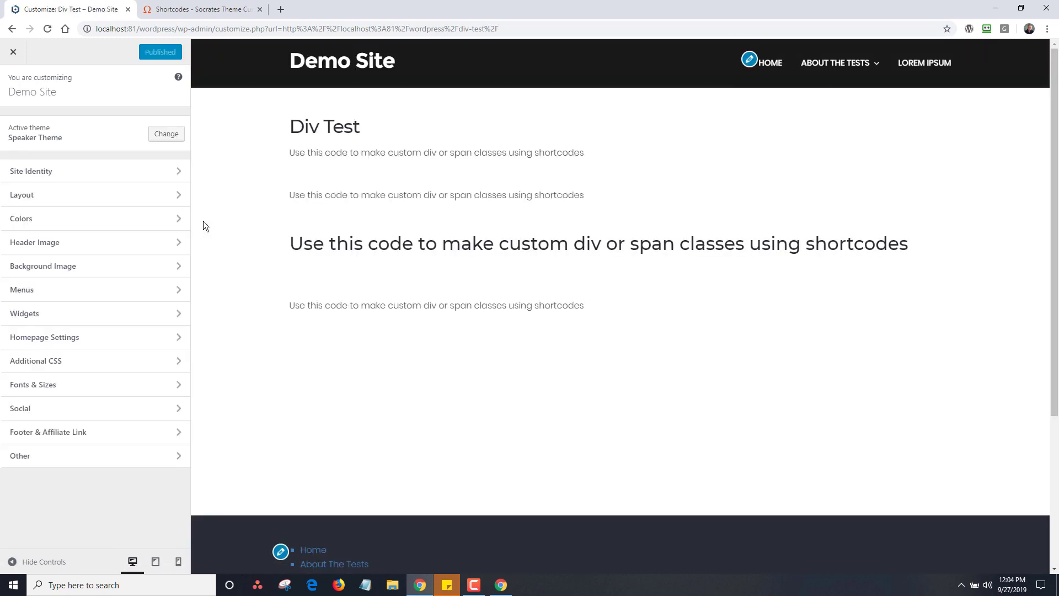
- In Additional CSS, type the rule .my-class {color: #0000ff; font-size:50px; width:70%}
{"action": "left_click", "coordinate": [108, 363]}
{"action": "left_click", "coordinate": [55, 342]}
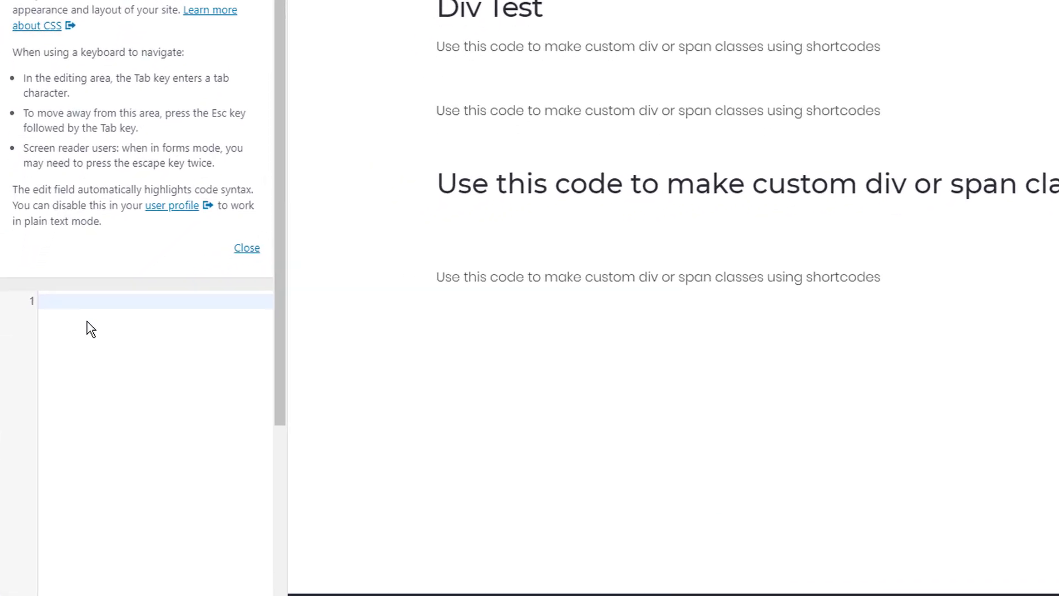
{"action": "type", "text": ".my"}
{"action": "type", "text": "-class "}
{"action": "type", "text": "{font-co"}
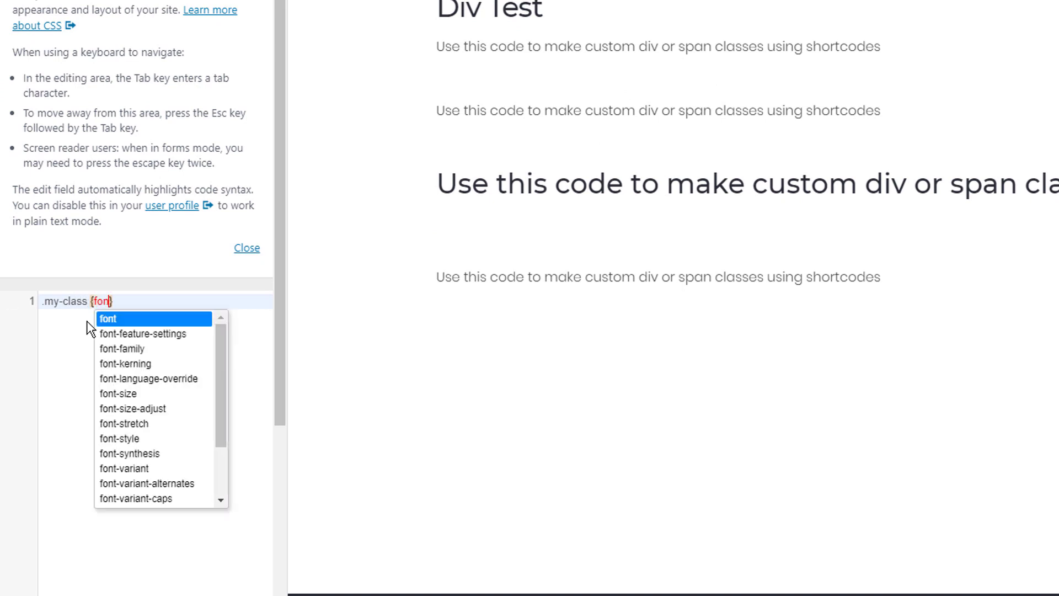
{"action": "type", "text": "lo"}
{"action": "key", "text": "BackSpace"}
{"action": "key", "text": "BackSpace"}
{"action": "key", "text": "BackSpace"}
{"action": "key", "text": "BackSpace"}
{"action": "key", "text": "BackSpace"}
{"action": "key", "text": "BackSpace"}
{"action": "key", "text": "BackSpace"}
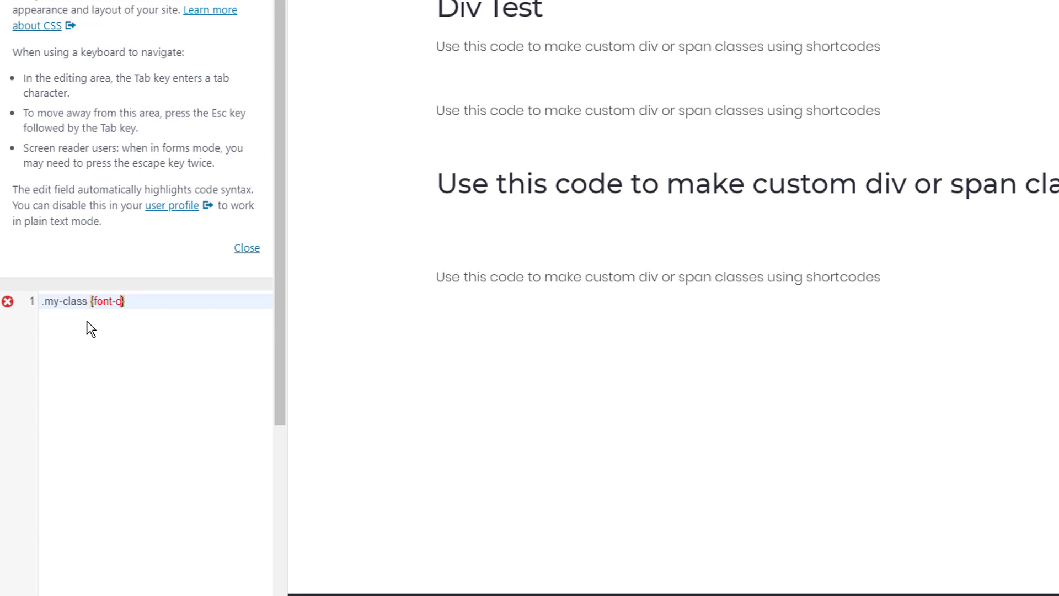
{"action": "key", "text": "BackSpace"}
{"action": "key", "text": "BackSpace"}
{"action": "type", "text": "color: "}
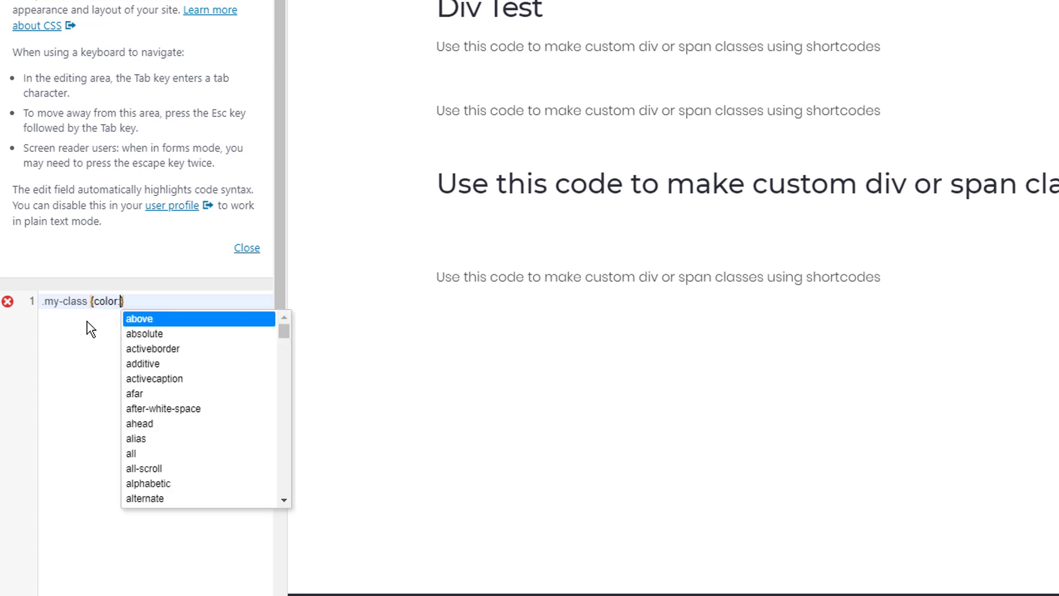
{"action": "type", "text": "#0000"}
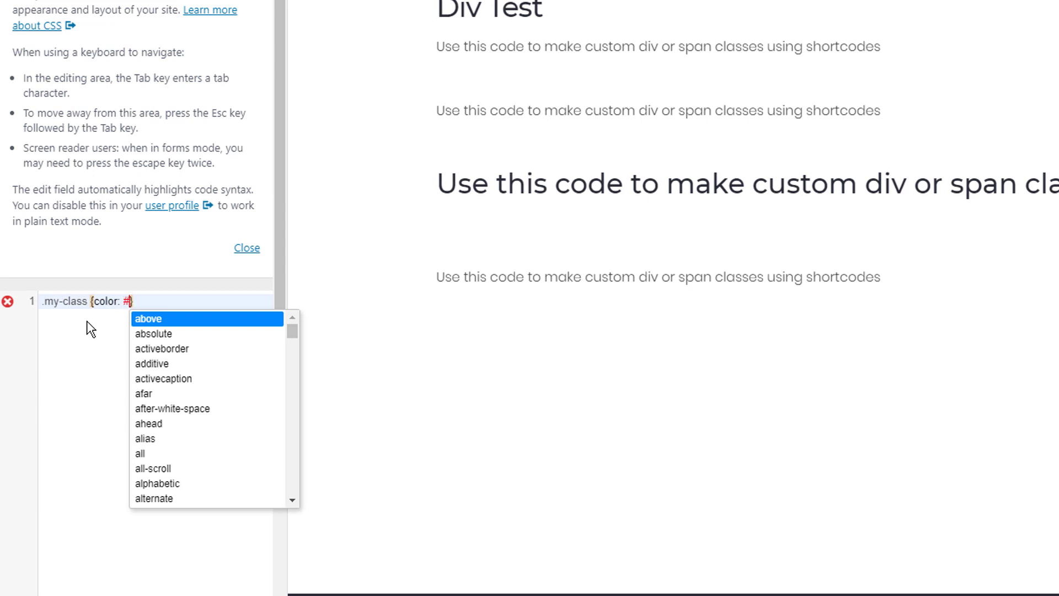
{"action": "type", "text": "ff"}
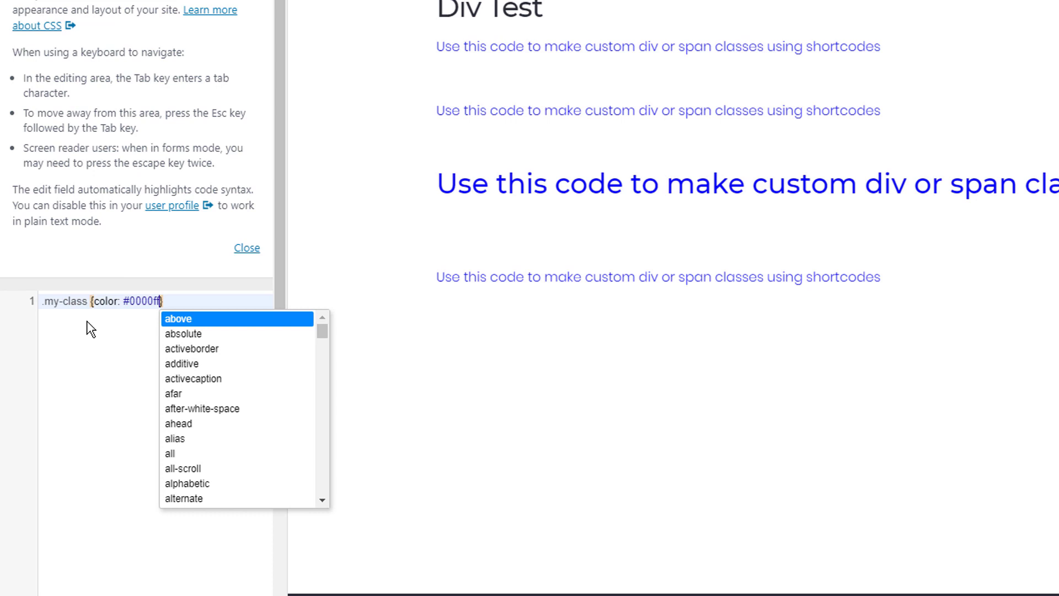
{"action": "type", "text": ";font0siz"}
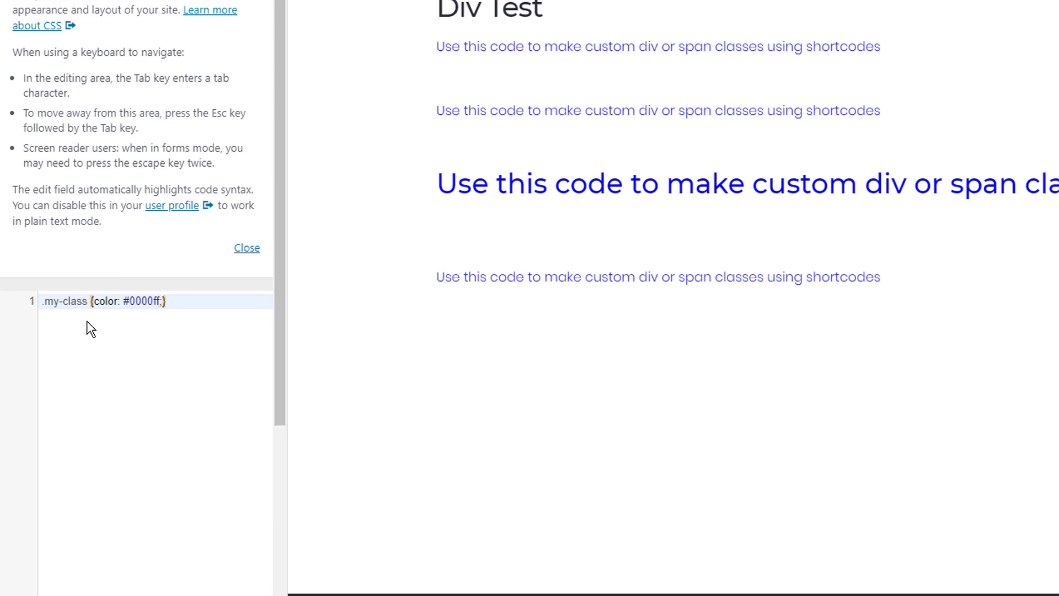
{"action": "key", "text": "BackSpace"}
{"action": "key", "text": "BackSpace"}
{"action": "key", "text": "BackSpace"}
{"action": "key", "text": "BackSpace"}
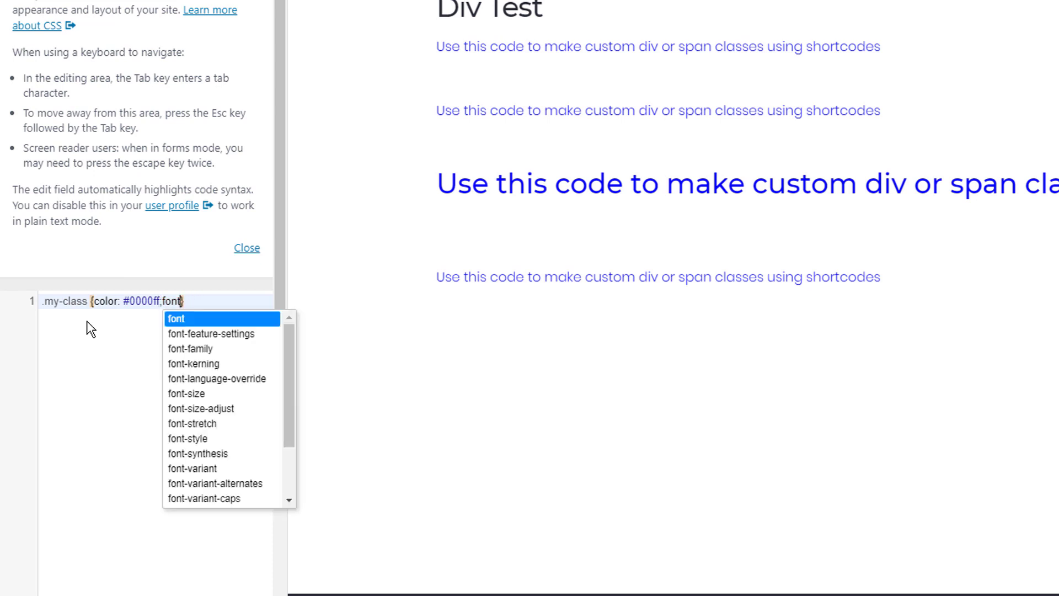
{"action": "type", "text": "-size:"}
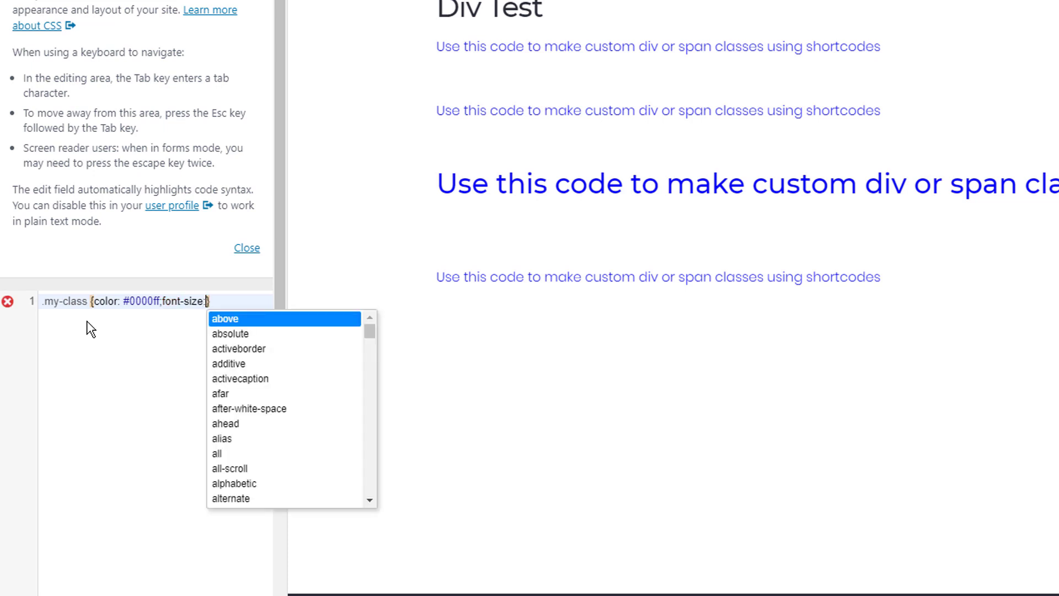
{"action": "type", "text": "50px"}
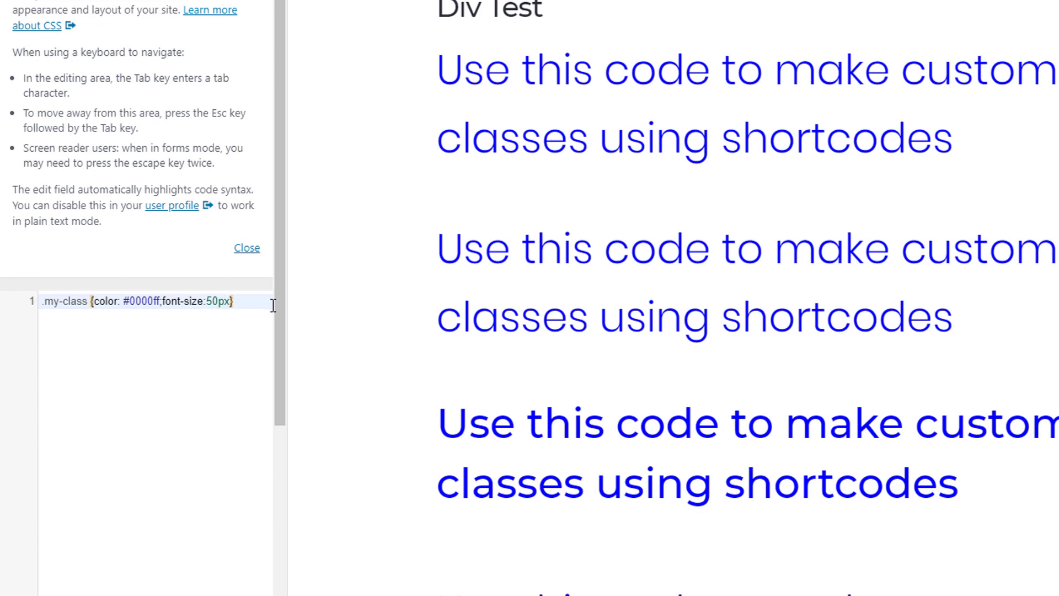
{"action": "type", "text": "; width"}
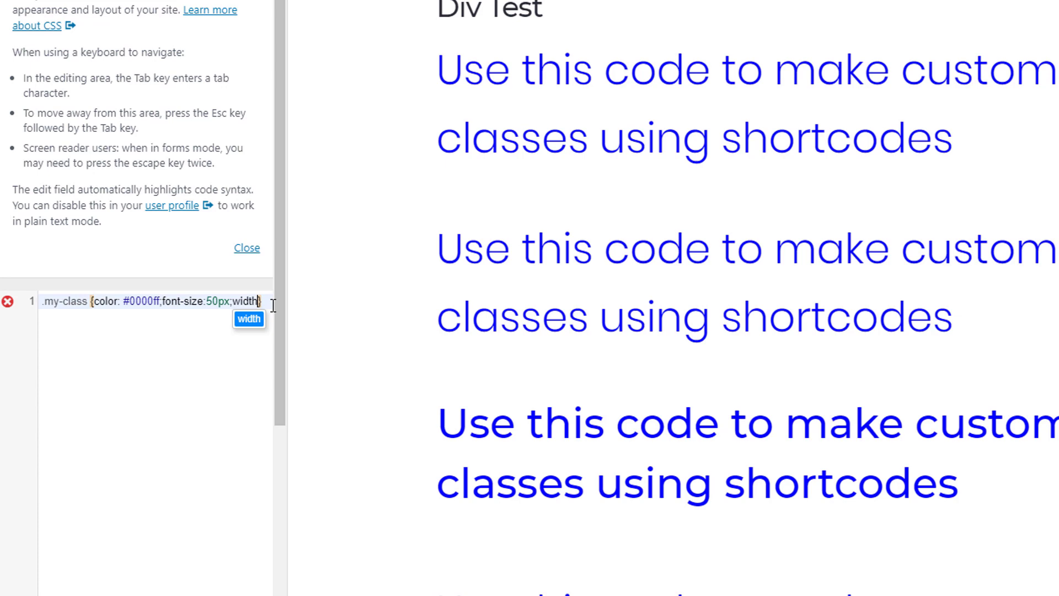
{"action": "type", "text": ":70"}
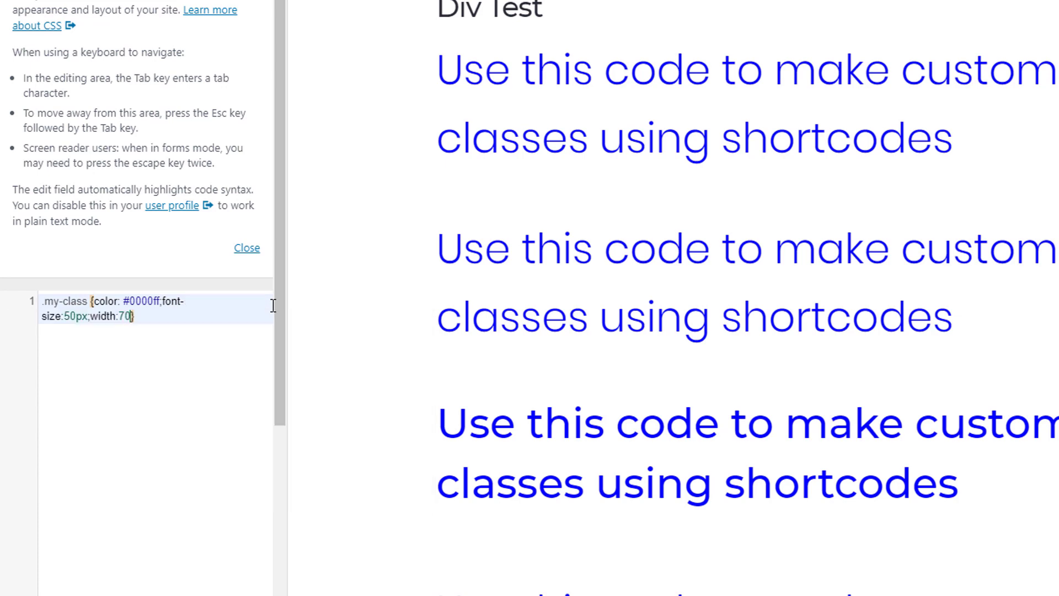
{"action": "type", "text": "%"}
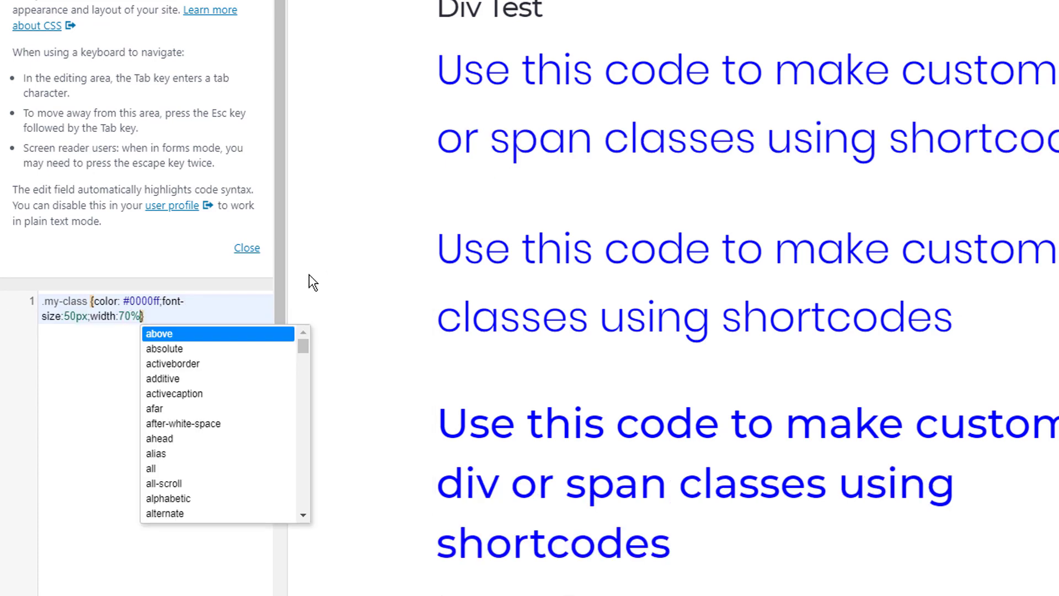
- Select the whole .my-class rule and delete it, leaving the editor empty
{"action": "key", "text": "Escape"}
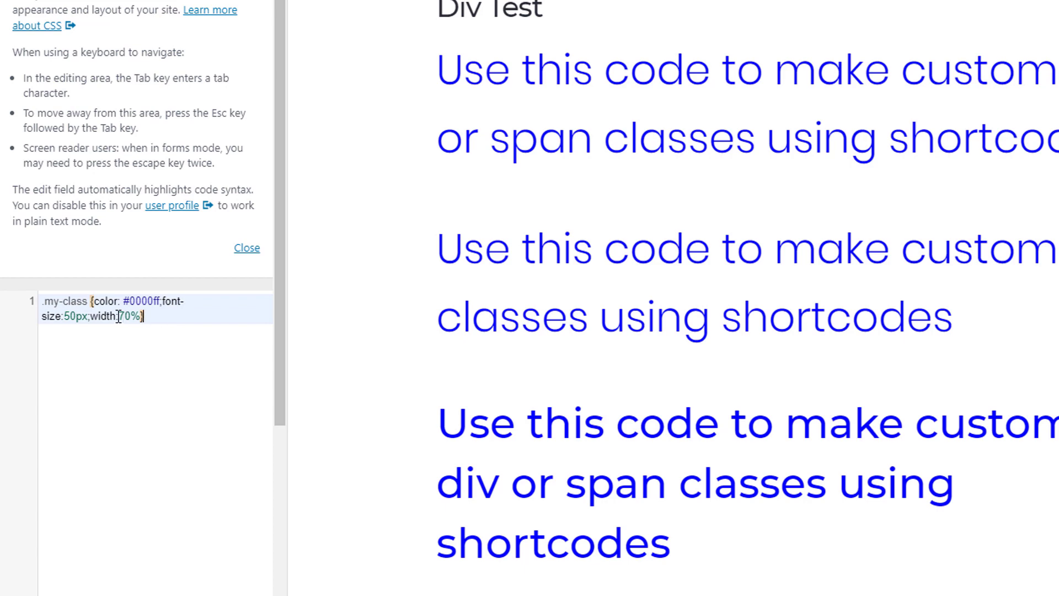
{"action": "left_click_drag", "start_coordinate": [144, 316], "coordinate": [46, 300]}
{"action": "key", "text": "BackSpace"}
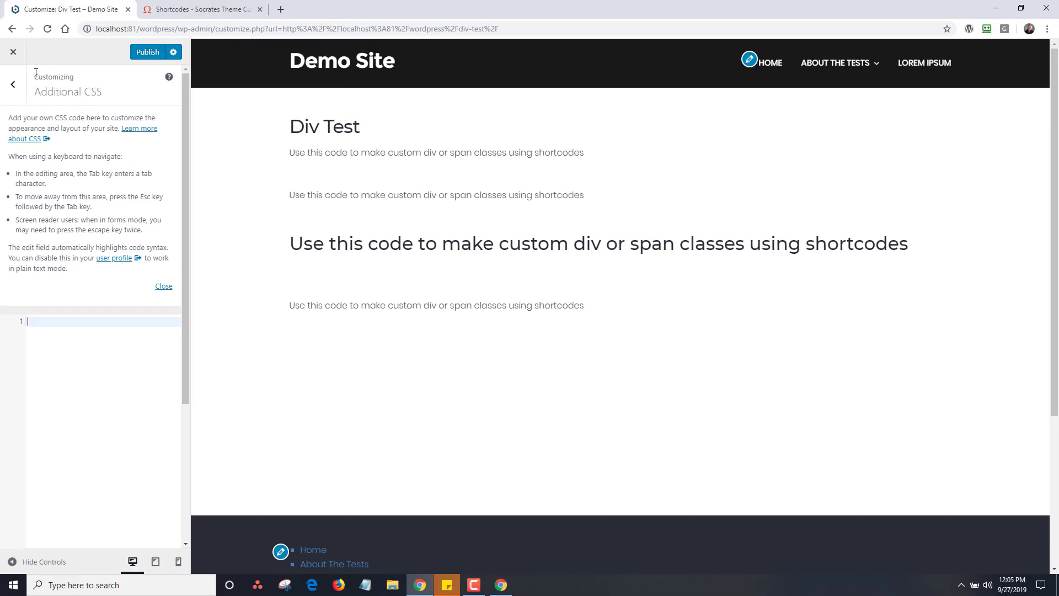
- Exit the Customizer discarding the CSS changes and reopen the Div Test page editor
{"action": "left_click", "coordinate": [7, 54]}
{"action": "left_click", "coordinate": [583, 104]}
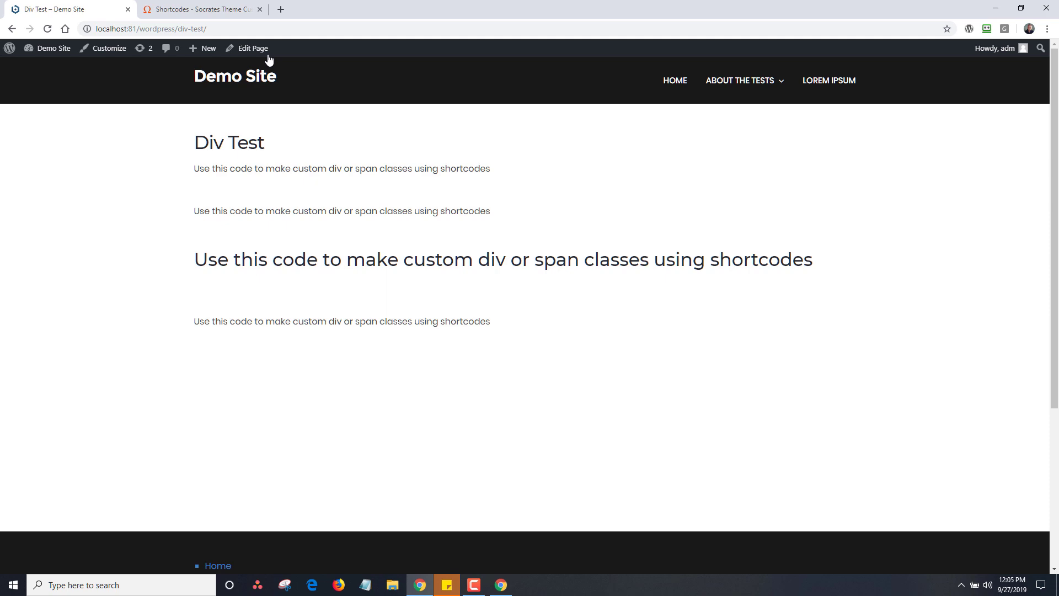
{"action": "left_click", "coordinate": [268, 55]}
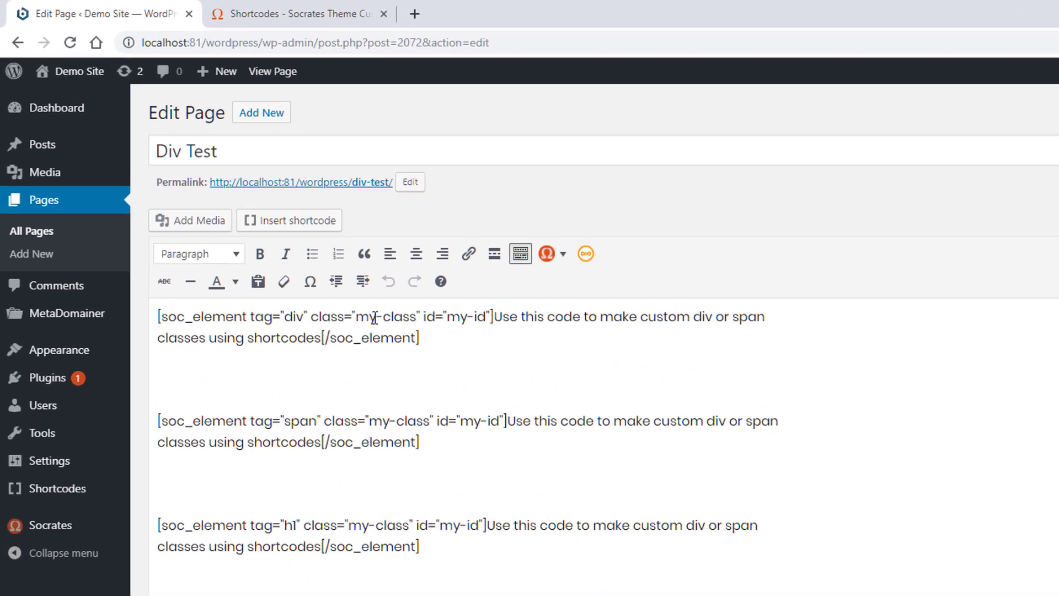
- Change the first shortcode's class to center and its id to section
{"action": "left_click_drag", "start_coordinate": [355, 317], "coordinate": [417, 318]}
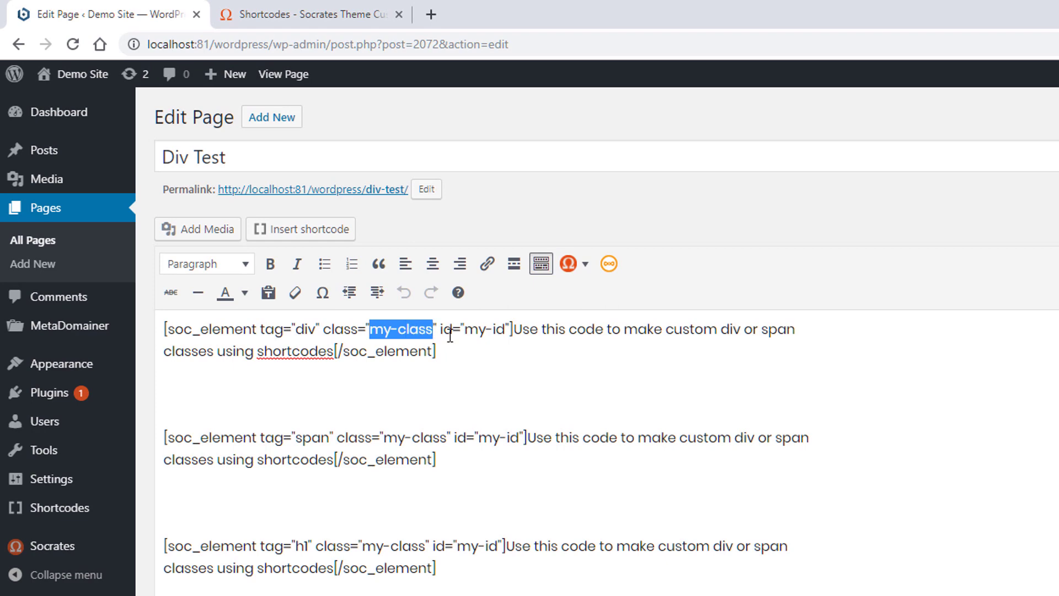
{"action": "type", "text": "centre"}
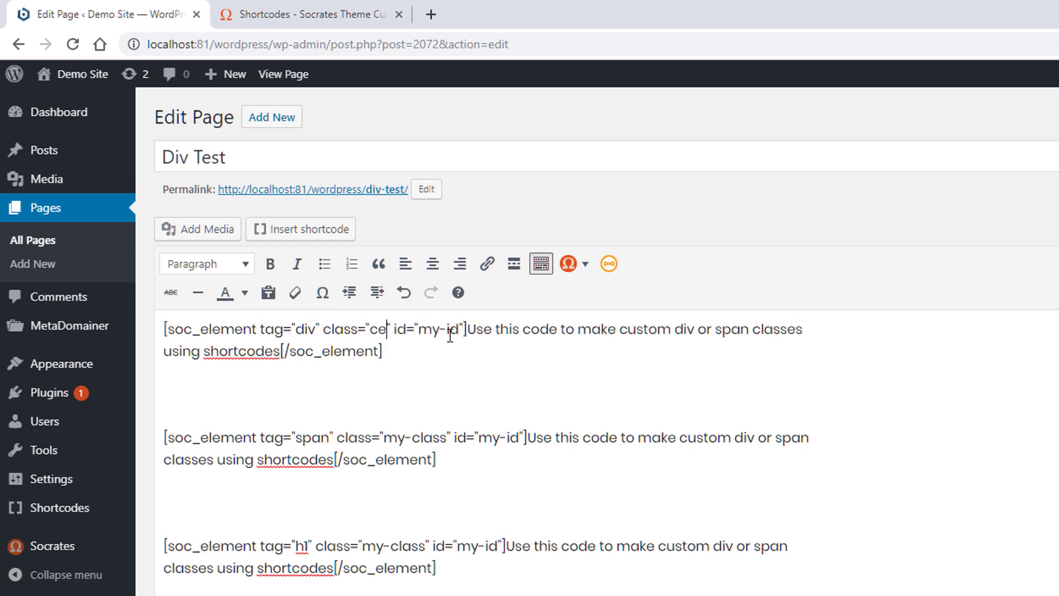
{"action": "key", "text": "BackSpace"}
{"action": "key", "text": "BackSpace"}
{"action": "type", "text": "er"}
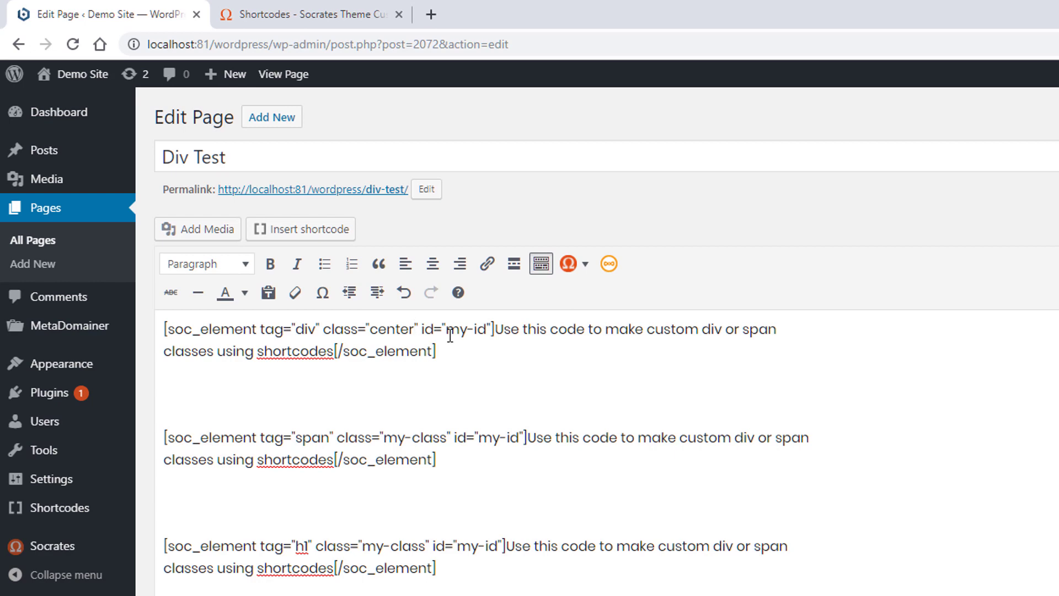
{"action": "left_click_drag", "start_coordinate": [451, 331], "coordinate": [489, 330]}
{"action": "type", "text": "section"}
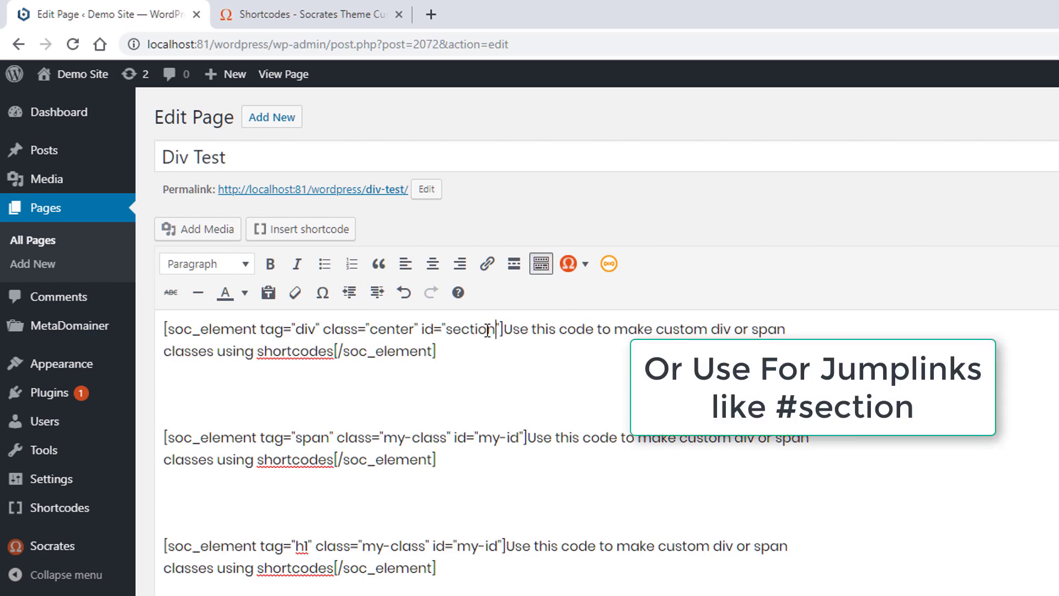
{"action": "left_click", "coordinate": [484, 351]}
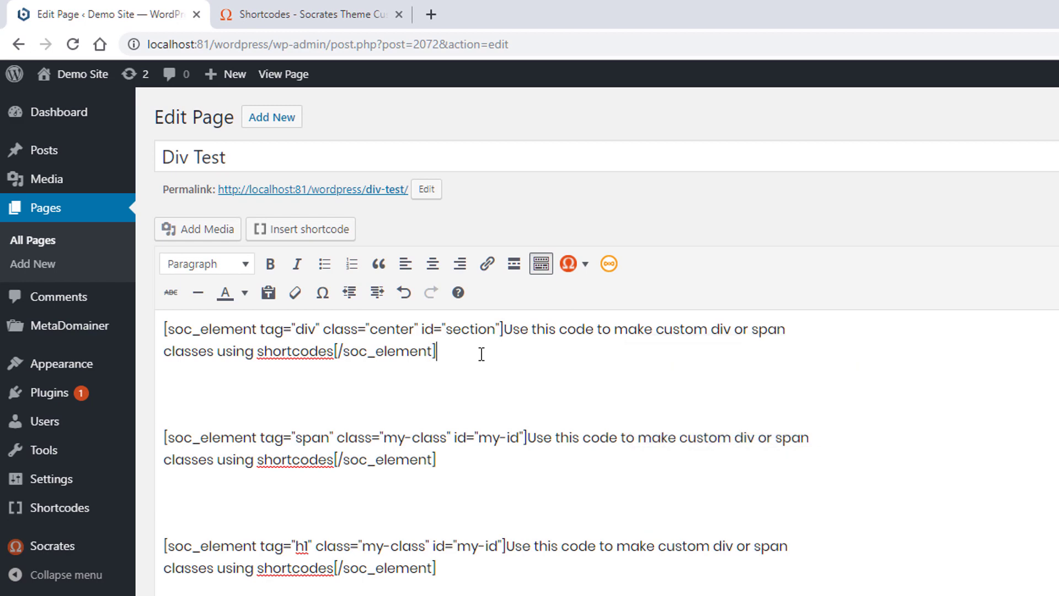
{"action": "left_click", "coordinate": [543, 390]}
- Clear all page content and insert a Socrates Full Section shortcode
{"action": "key", "text": "ctrl+a"}
{"action": "key", "text": "BackSpace"}
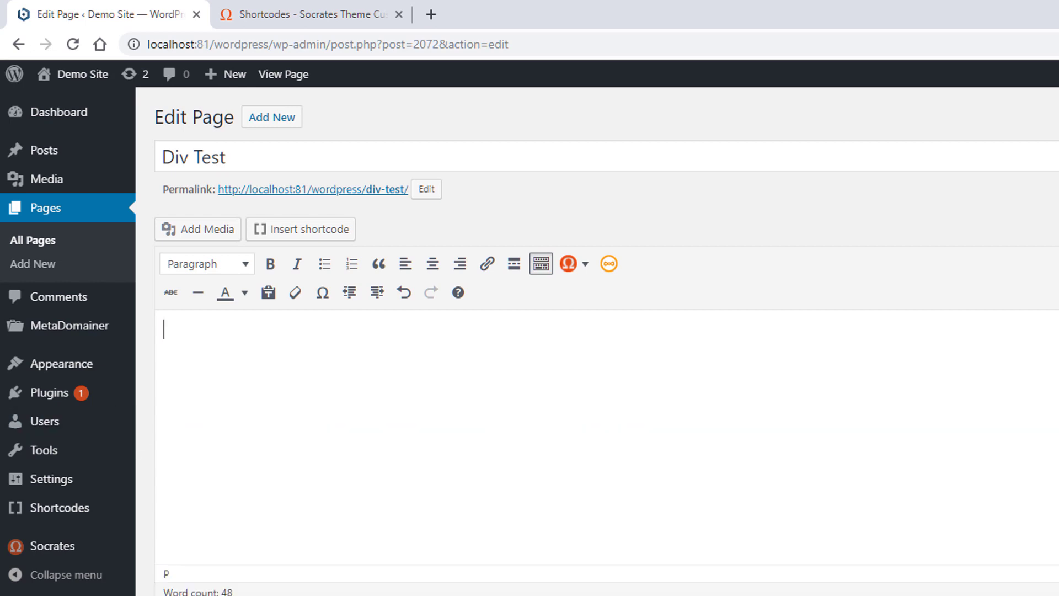
{"action": "left_click", "coordinate": [568, 273]}
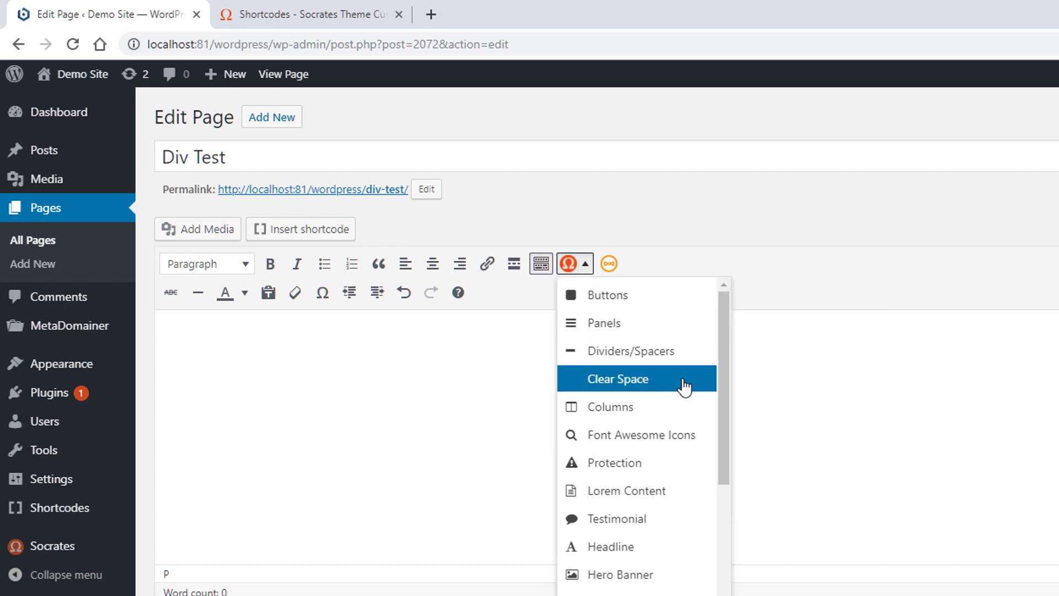
{"action": "scroll", "coordinate": [720, 430], "scroll_direction": "down", "scroll_amount": 2}
{"action": "scroll", "coordinate": [712, 461], "scroll_direction": "down", "scroll_amount": 2}
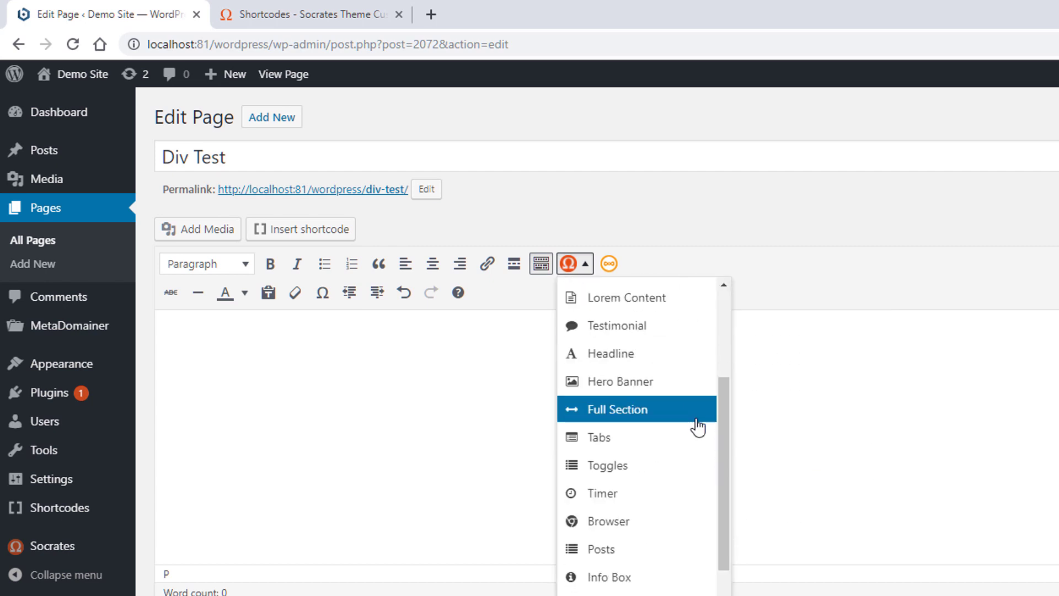
{"action": "left_click", "coordinate": [698, 414]}
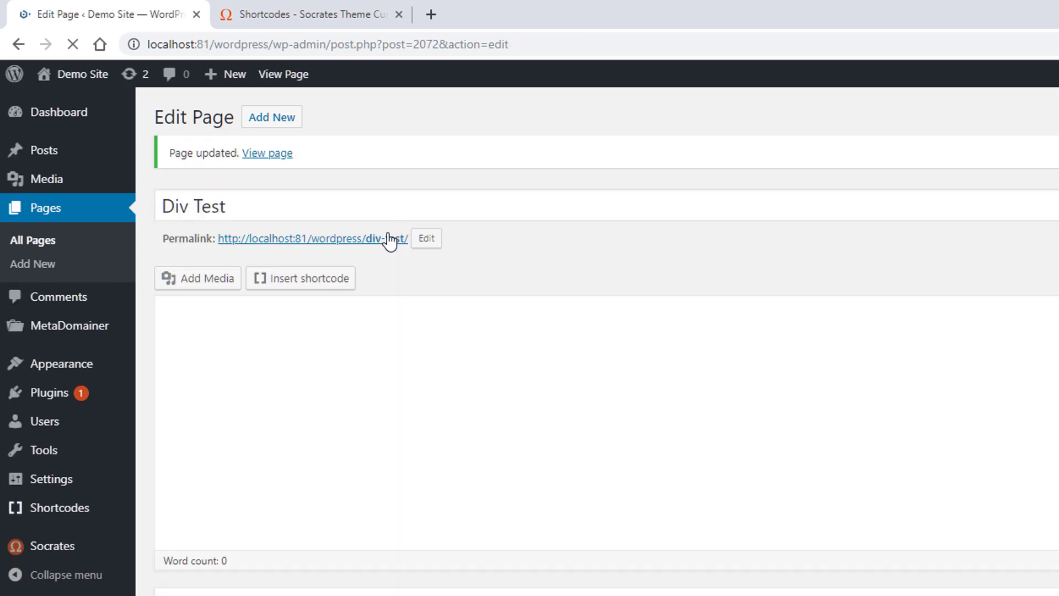
- Open the live Div Test page in a new tab to see the grey section
{"action": "right_click", "coordinate": [389, 254]}
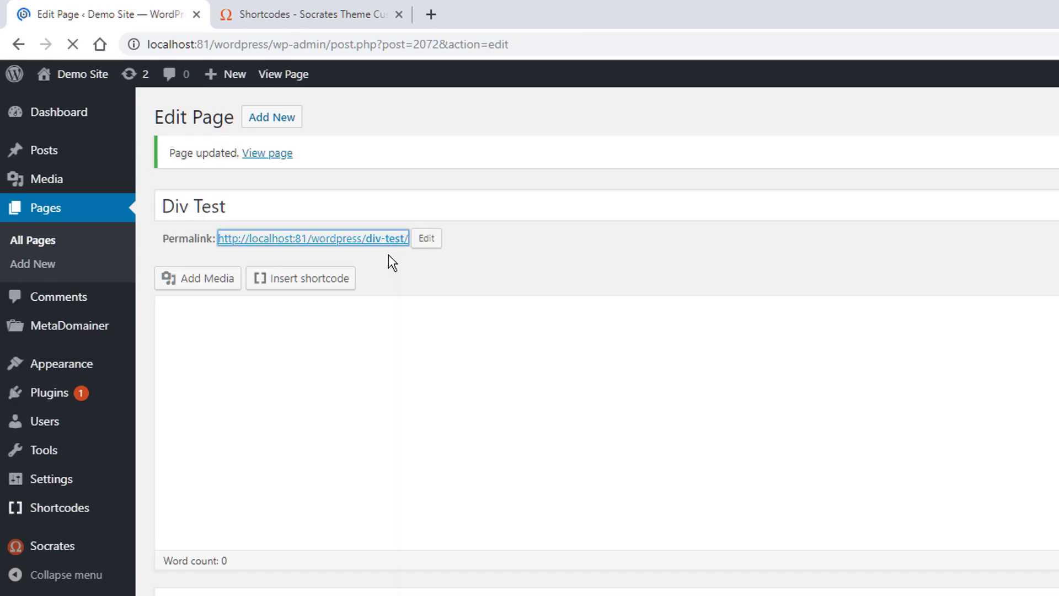
{"action": "left_click", "coordinate": [389, 256]}
{"action": "left_click", "coordinate": [338, 13]}
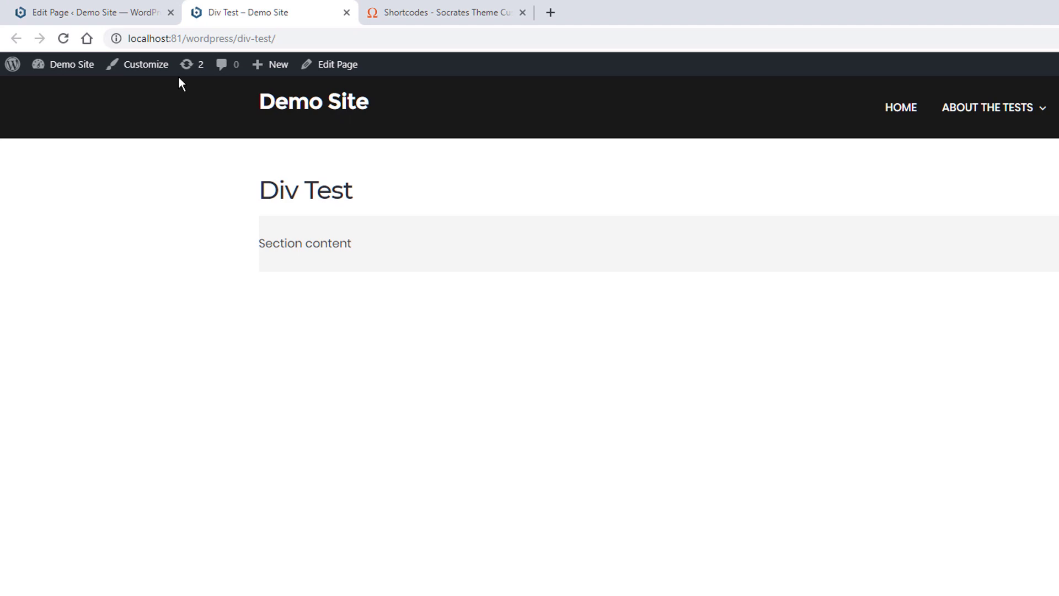
- Back in the editor, delete the 'Section content' placeholder inside the full section
{"action": "left_click", "coordinate": [127, 14]}
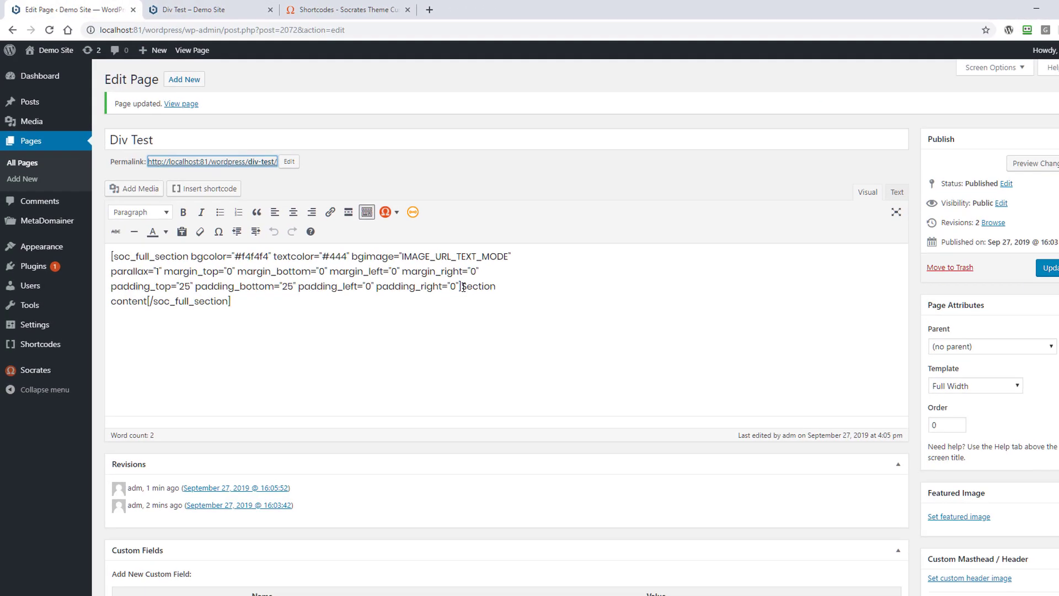
{"action": "double_click", "coordinate": [452, 277]}
{"action": "key", "text": "Delete"}
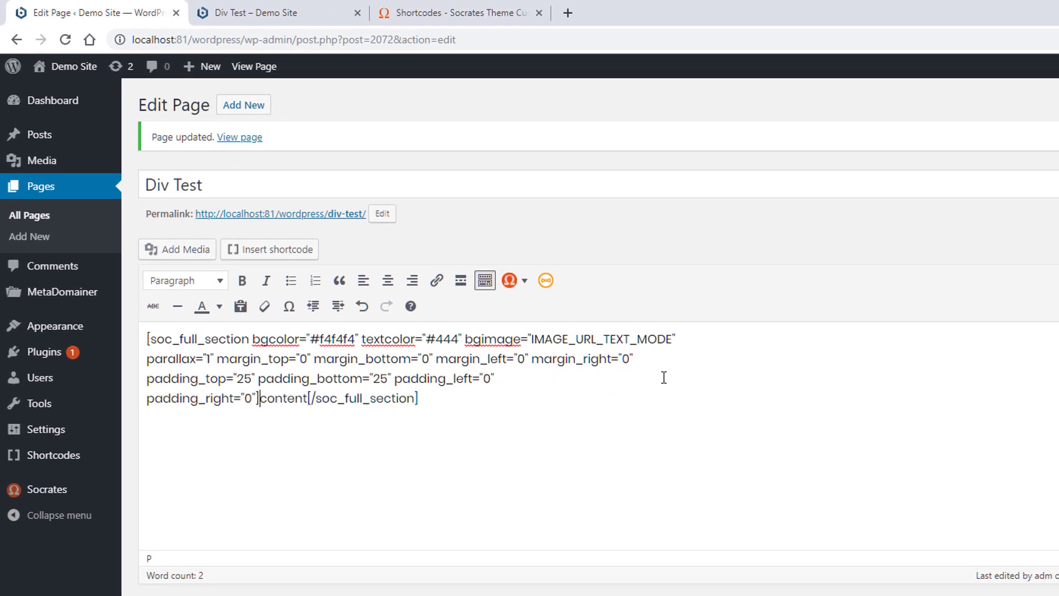
{"action": "key", "text": "ctrl+shift+Right"}
{"action": "key", "text": "Delete"}
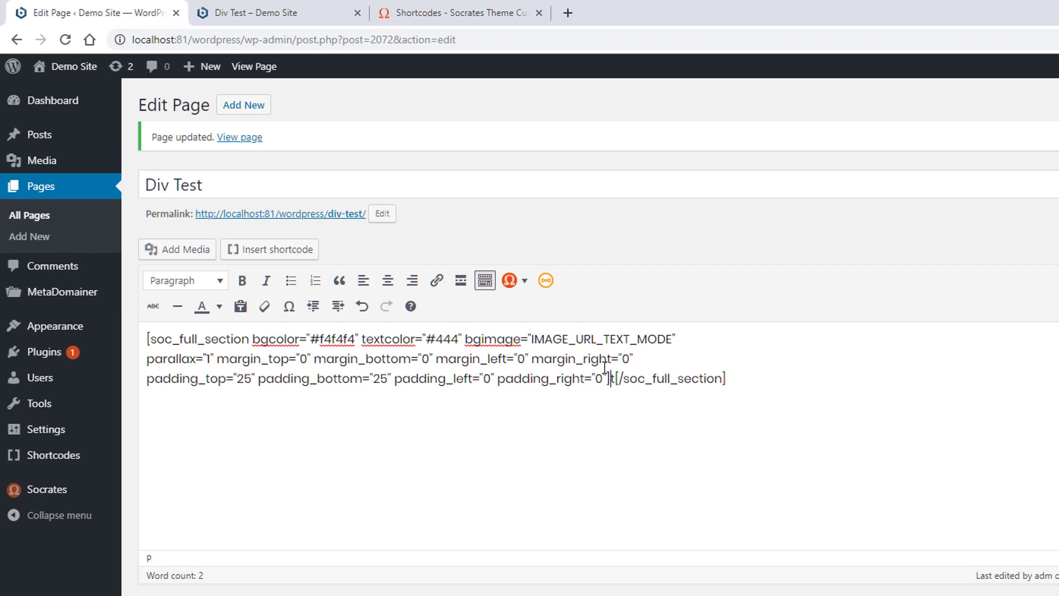
- Insert a soc_element div shortcode at the caret inside the full section
{"action": "left_click", "coordinate": [524, 281]}
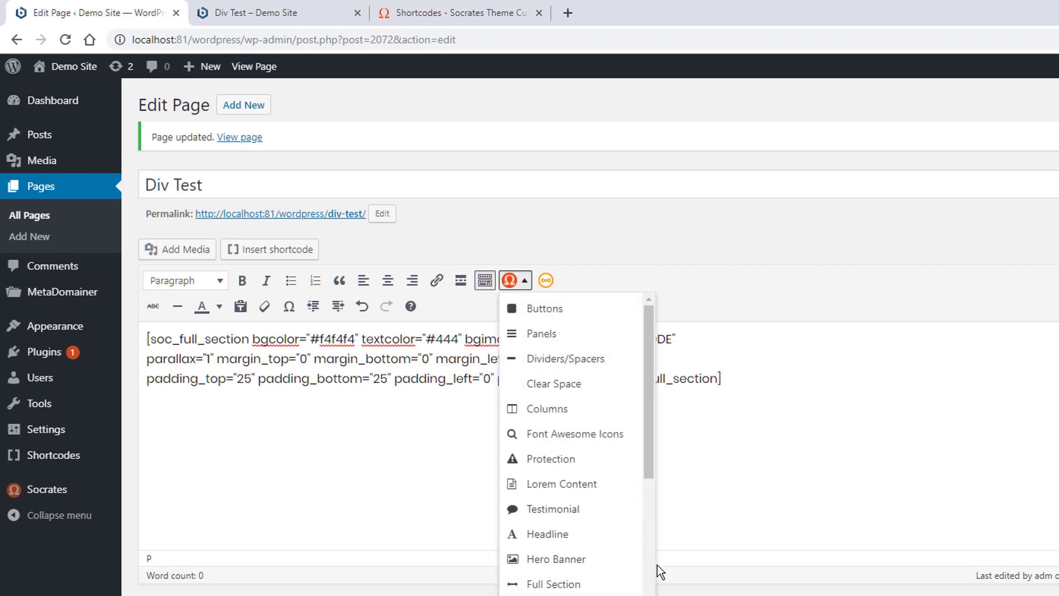
{"action": "scroll", "coordinate": [648, 573], "scroll_direction": "down", "scroll_amount": 2}
{"action": "scroll", "coordinate": [648, 574], "scroll_direction": "down", "scroll_amount": 5}
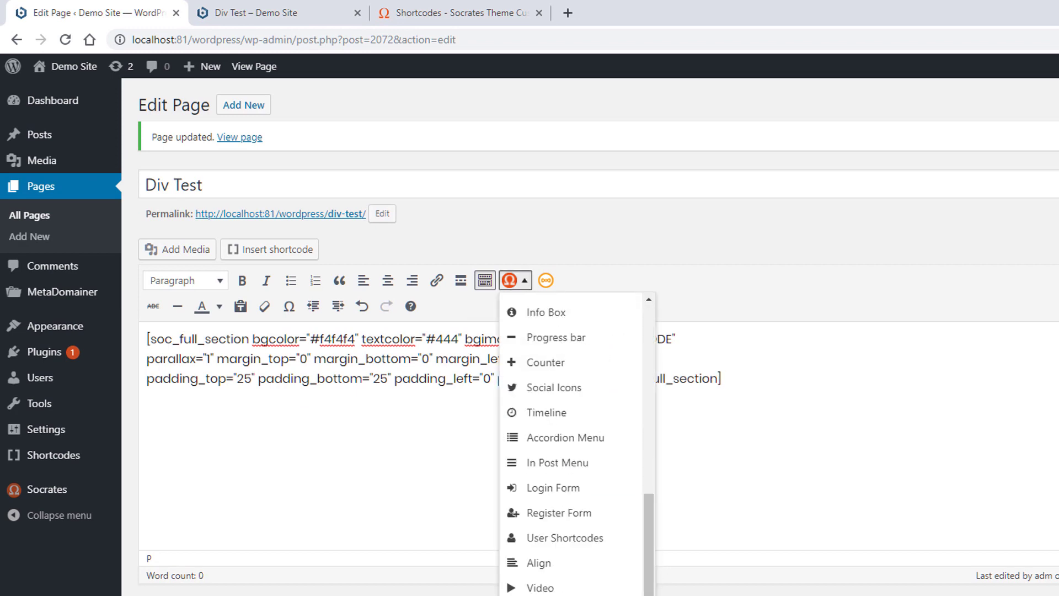
{"action": "left_click", "coordinate": [541, 592]}
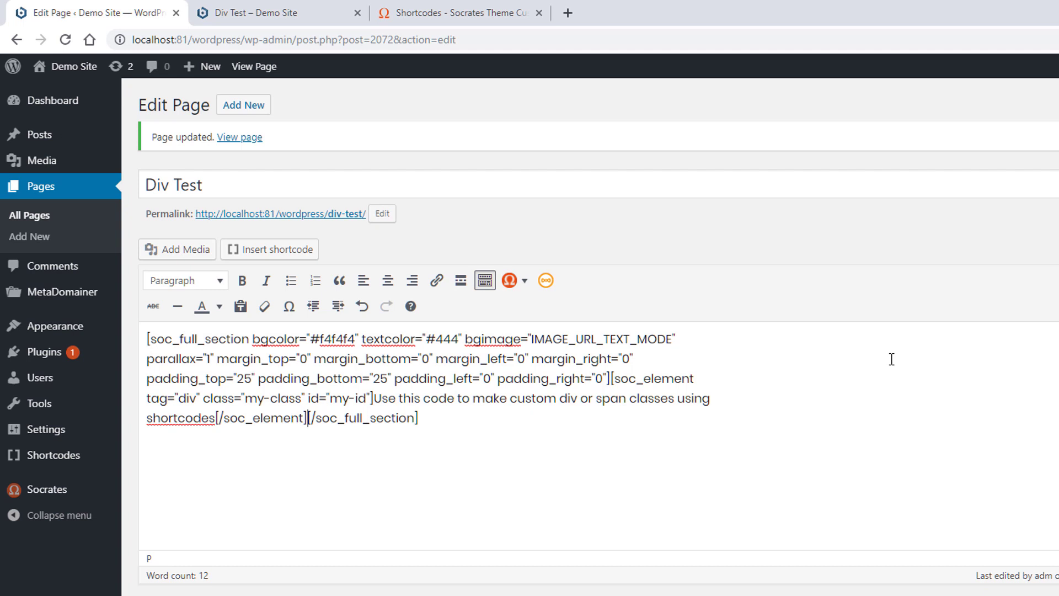
- Insert a Socrates Align shortcode on a new line below the full section
{"action": "left_click", "coordinate": [554, 430]}
{"action": "key", "text": "Return"}
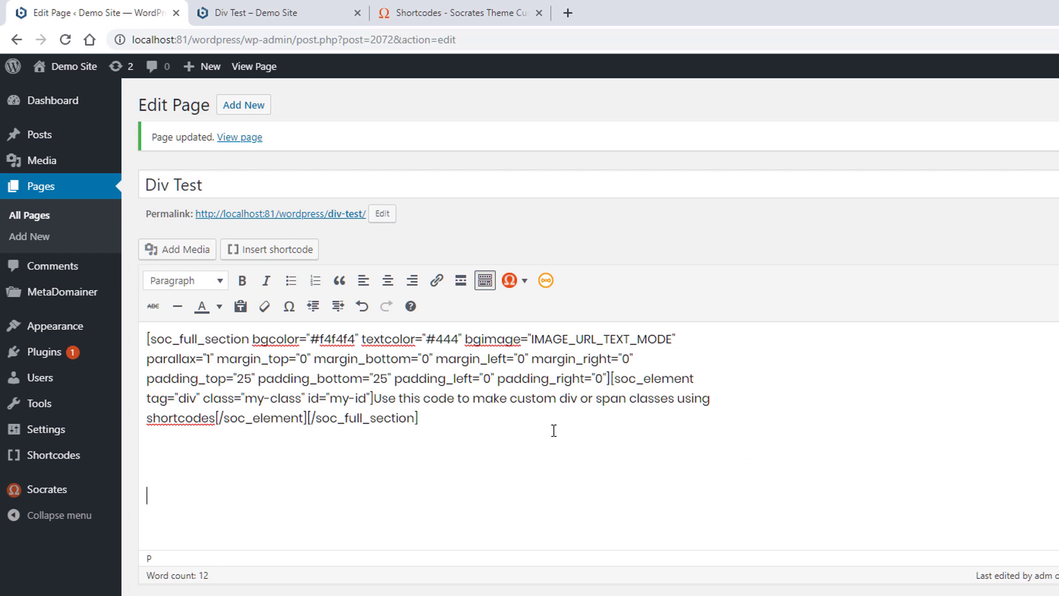
{"action": "left_click", "coordinate": [513, 282]}
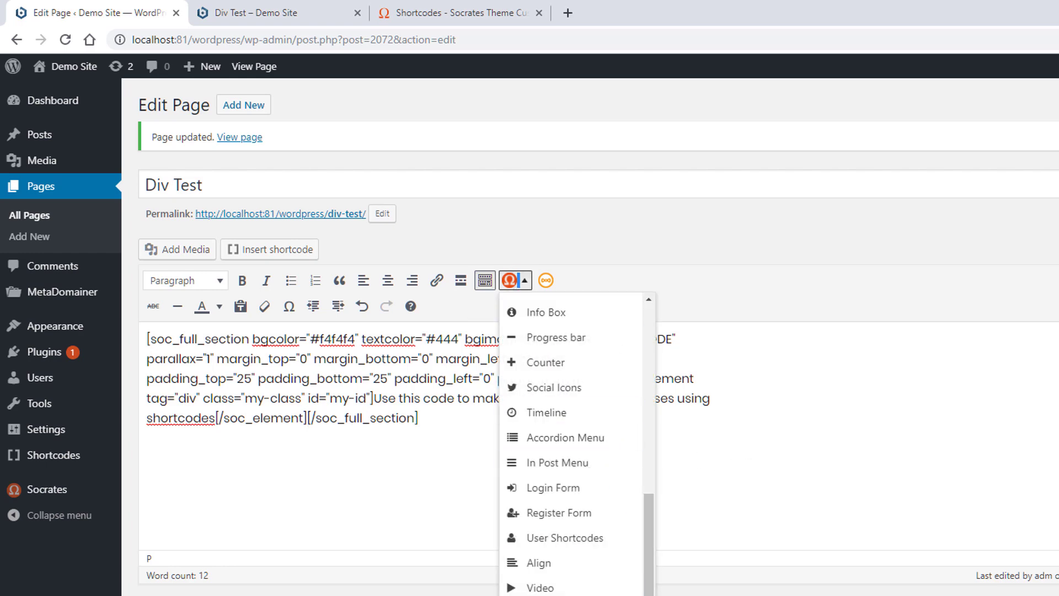
{"action": "left_click", "coordinate": [595, 569]}
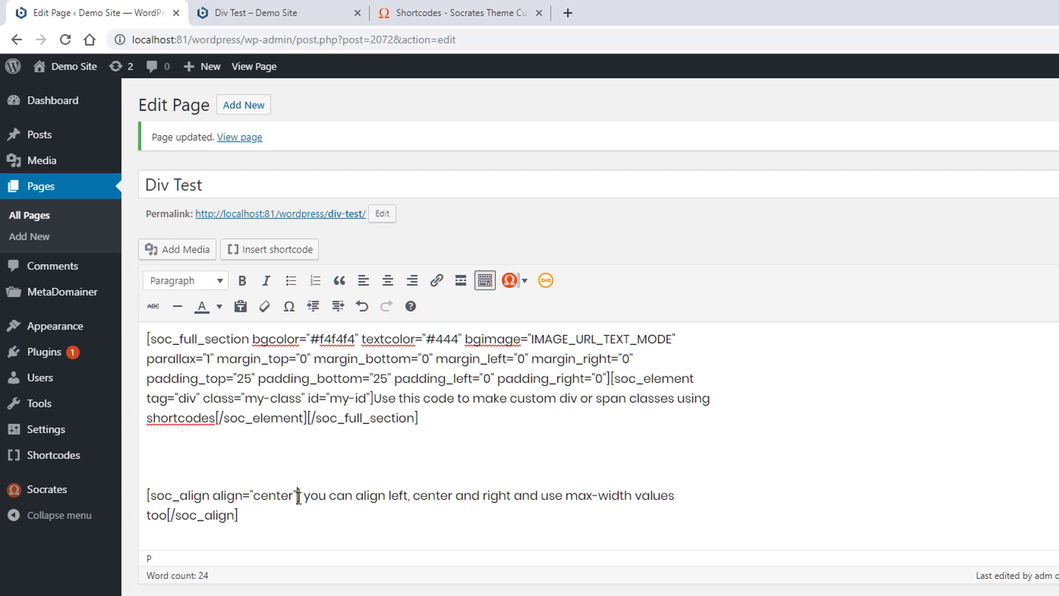
- Add max_width="400px" to the align shortcode's tag
{"action": "type", "text": "max_"}
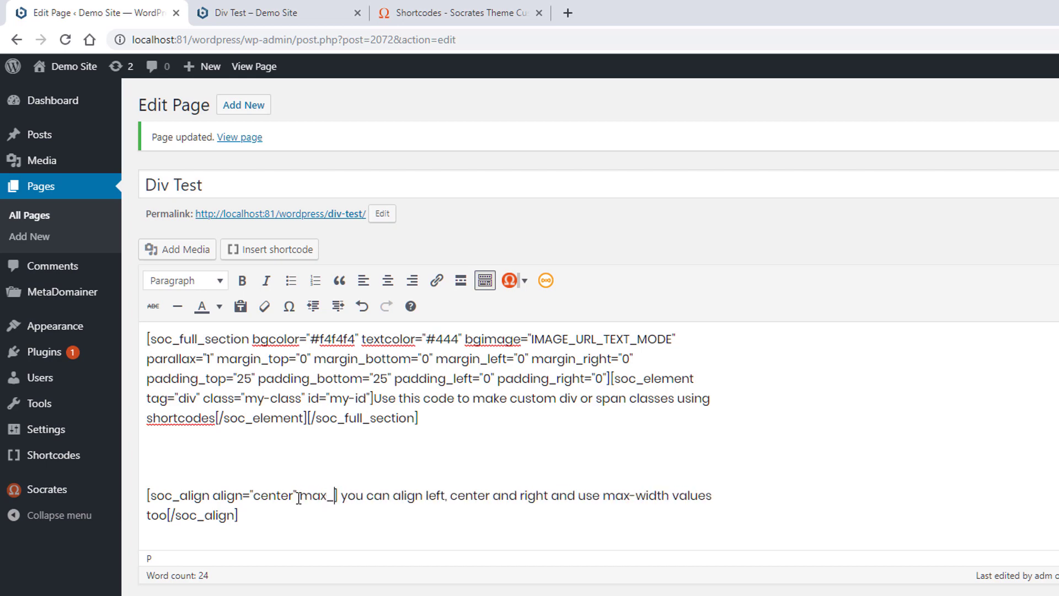
{"action": "type", "text": "width"}
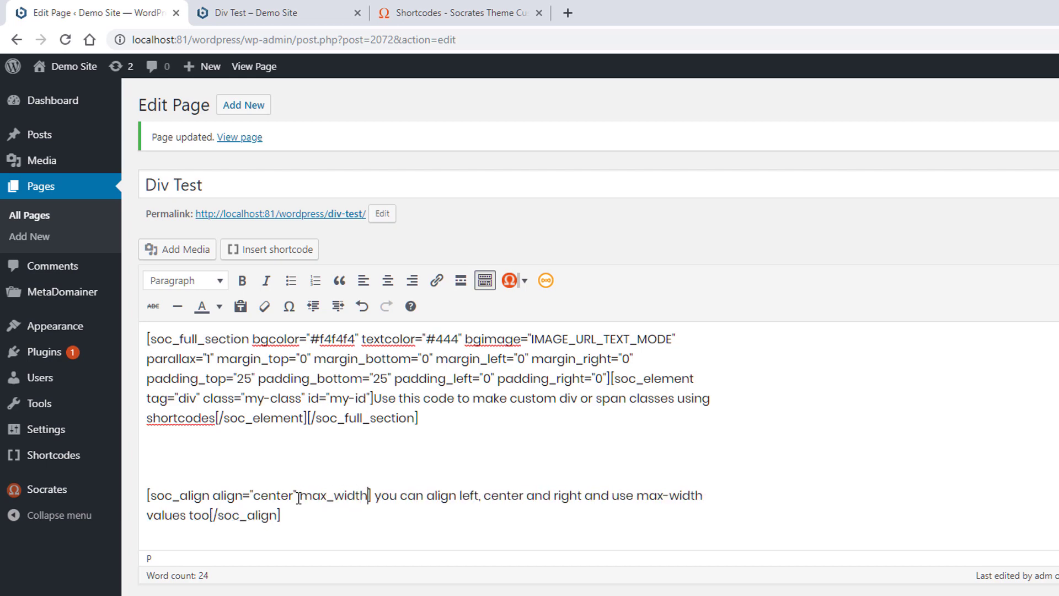
{"action": "type", "text": "=\""}
{"action": "type", "text": "500px"}
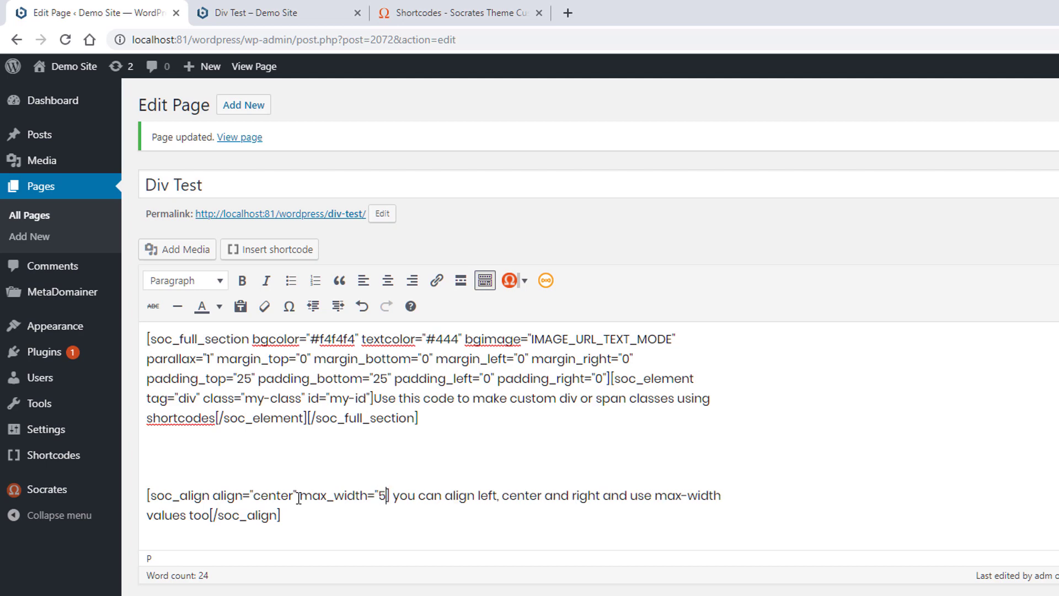
{"action": "key", "text": "BackSpace"}
{"action": "key", "text": "BackSpace"}
{"action": "key", "text": "BackSpace"}
{"action": "key", "text": "BackSpace"}
{"action": "key", "text": "BackSpace"}
{"action": "type", "text": "400px"}
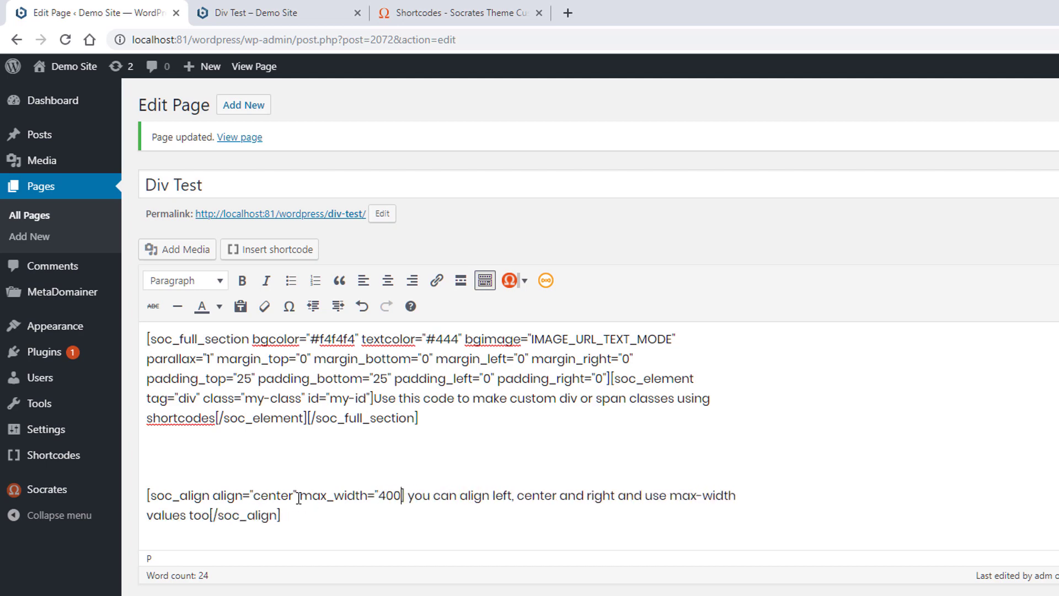
{"action": "type", "text": "\""}
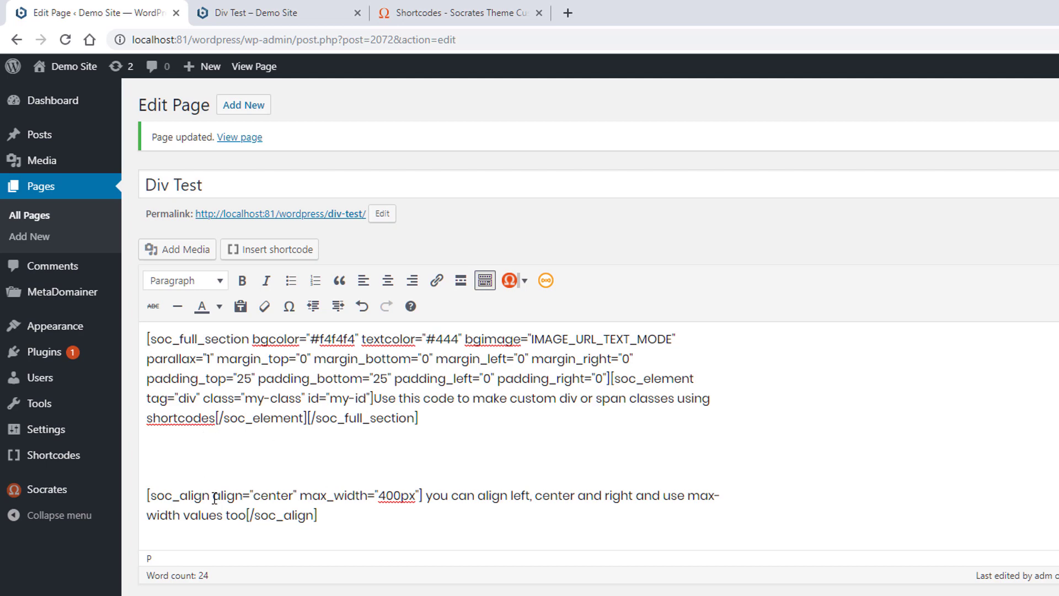
- Save the page and reload the live Div Test tab to view the grey div and centred text
{"action": "key", "text": "ctrl+s"}
{"action": "left_click", "coordinate": [269, 19]}
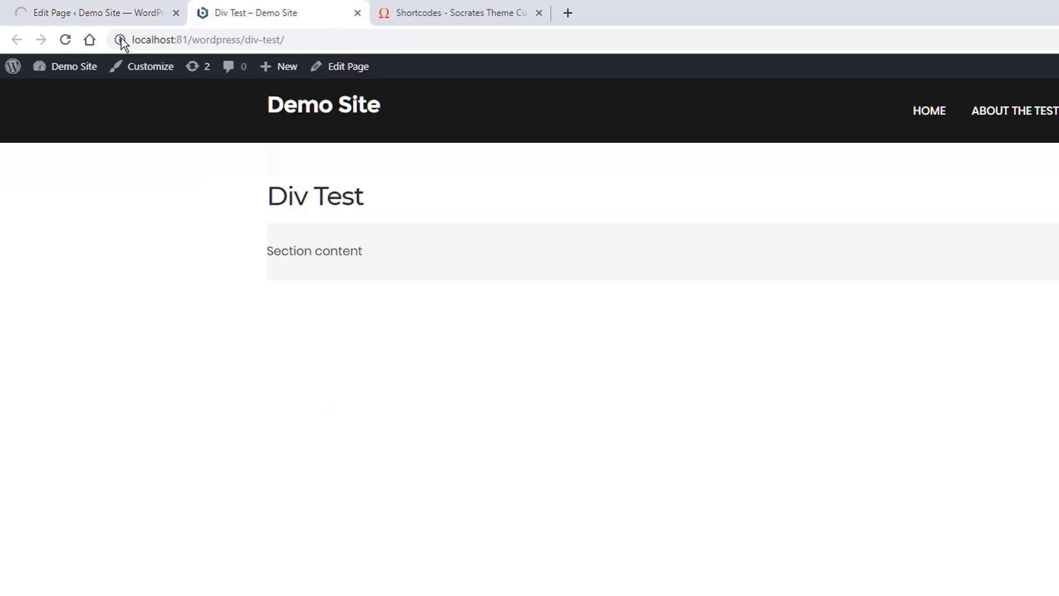
{"action": "left_click", "coordinate": [65, 40]}
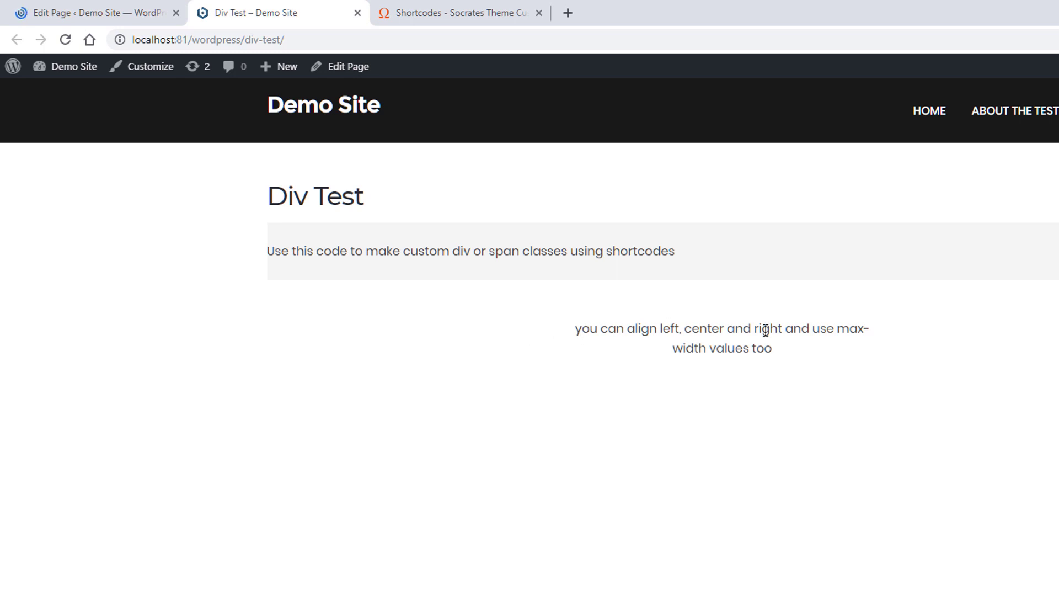